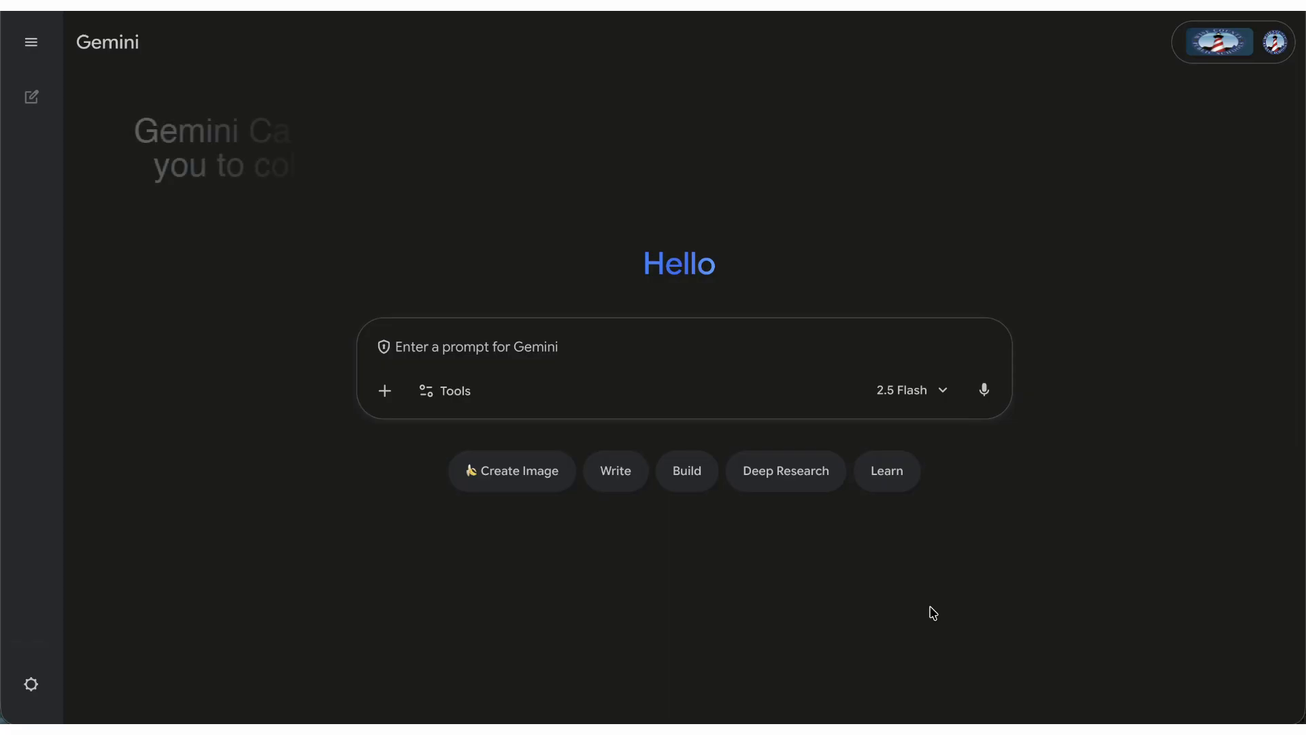
Step: Use the Canvas tool to request an interactive coded game with a Christmas theme for students to practice their multiplication tables from 1-12
{"action": "left_click", "coordinate": [454, 397]}
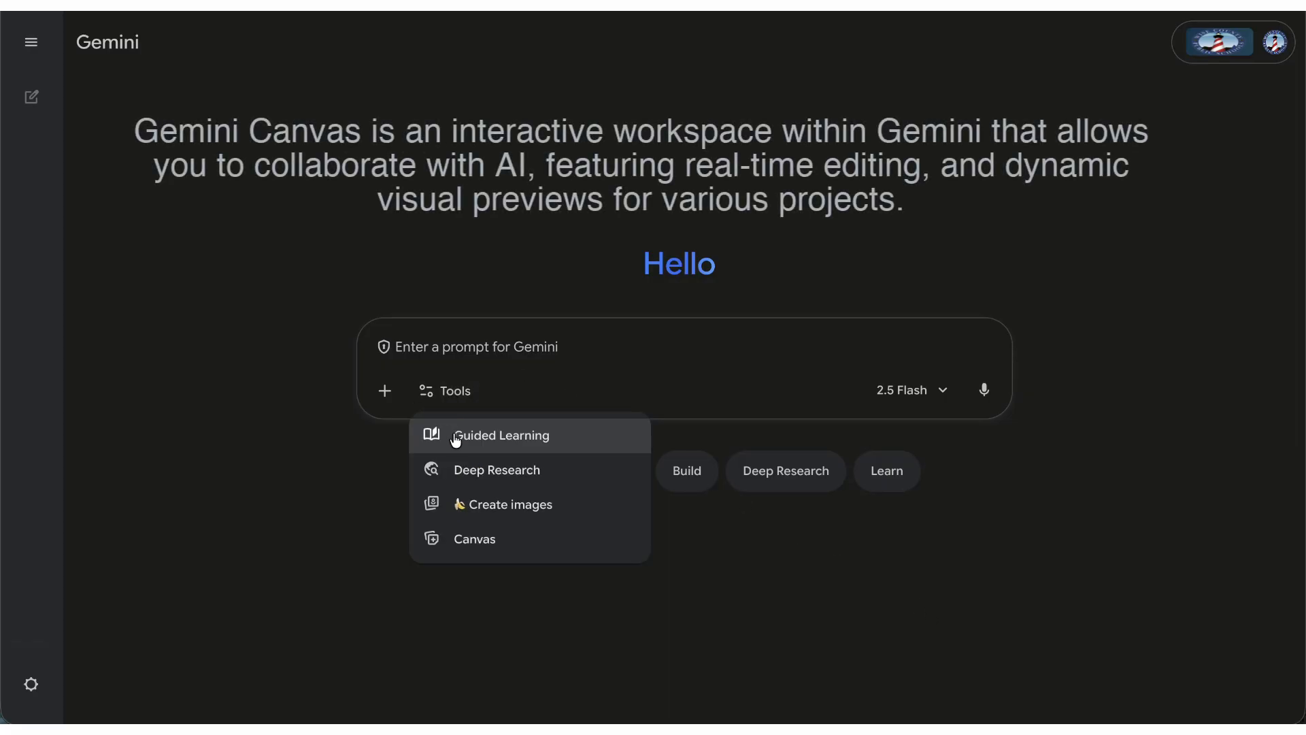
{"action": "left_click", "coordinate": [462, 539]}
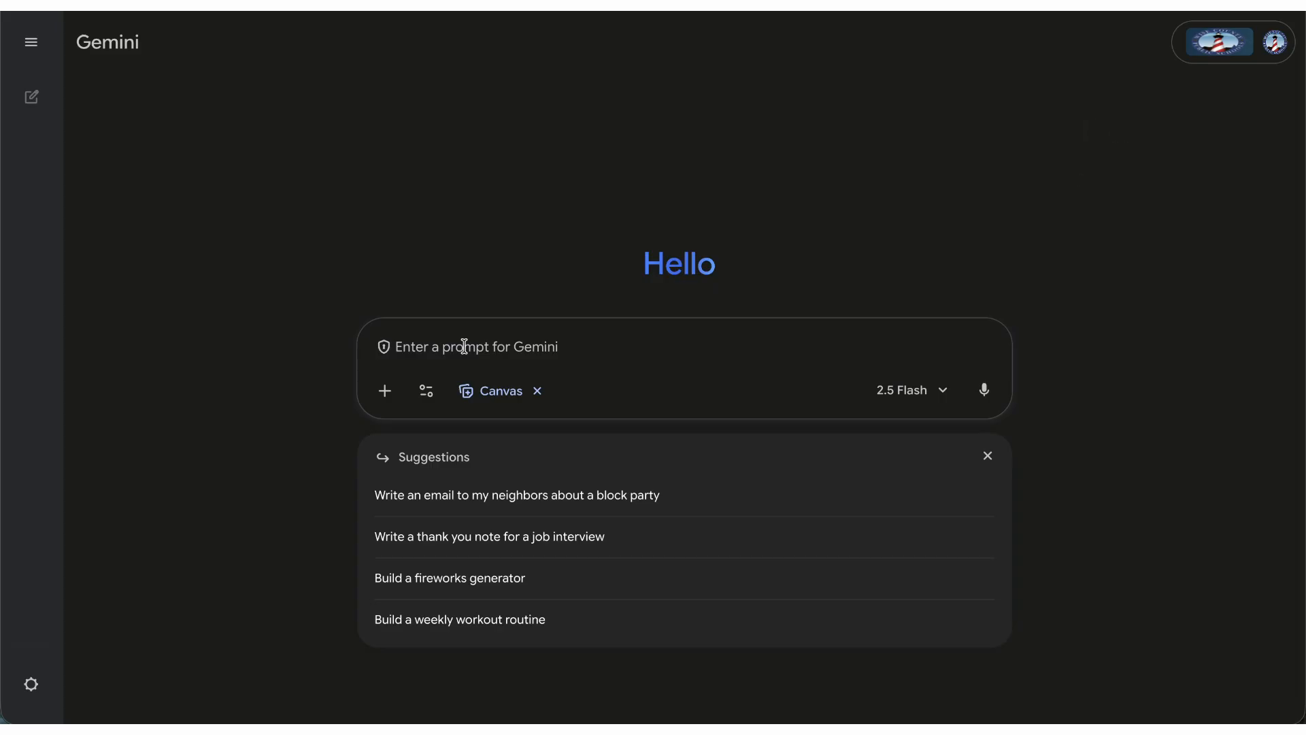
{"action": "left_click", "coordinate": [465, 347]}
{"action": "type", "text": "Create an interactive game using code that my students can play that helps them to practice their multiplication tables from 1-12.  Since it is almost the holiday season, make it a Christmas theme."}
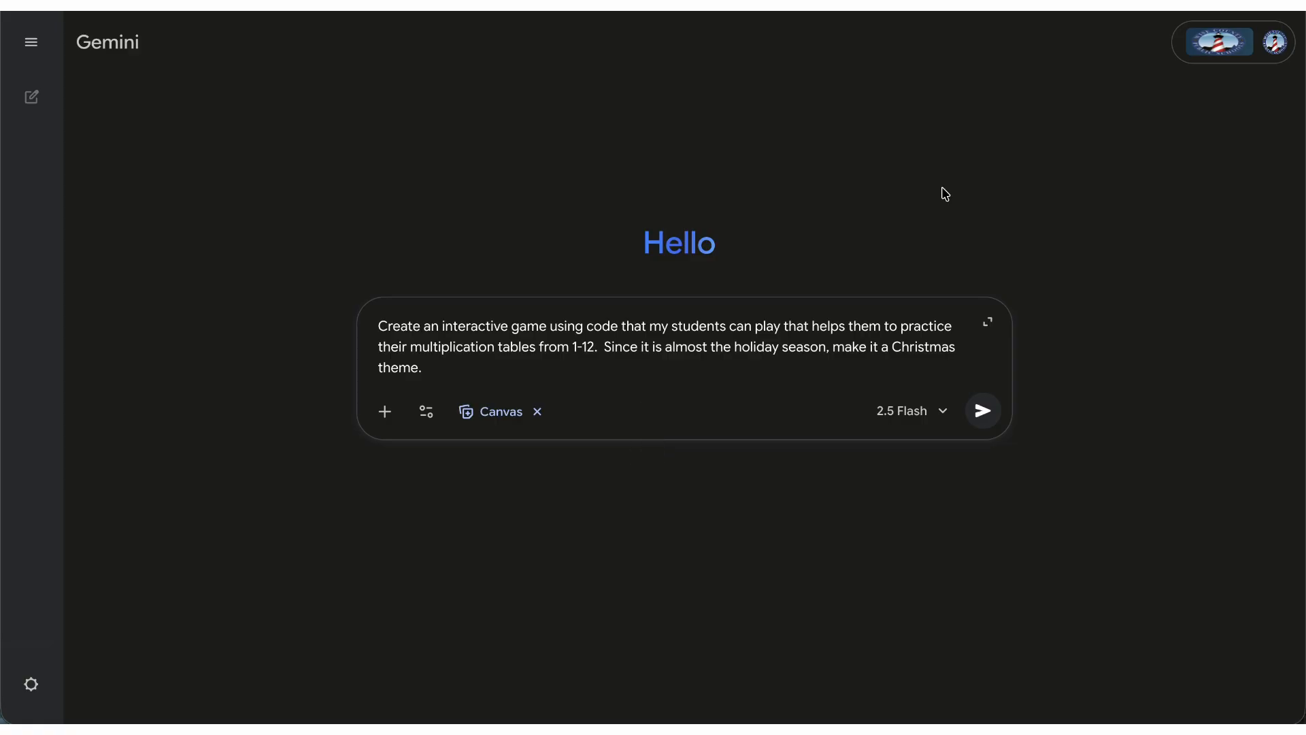
{"action": "left_click", "coordinate": [982, 411]}
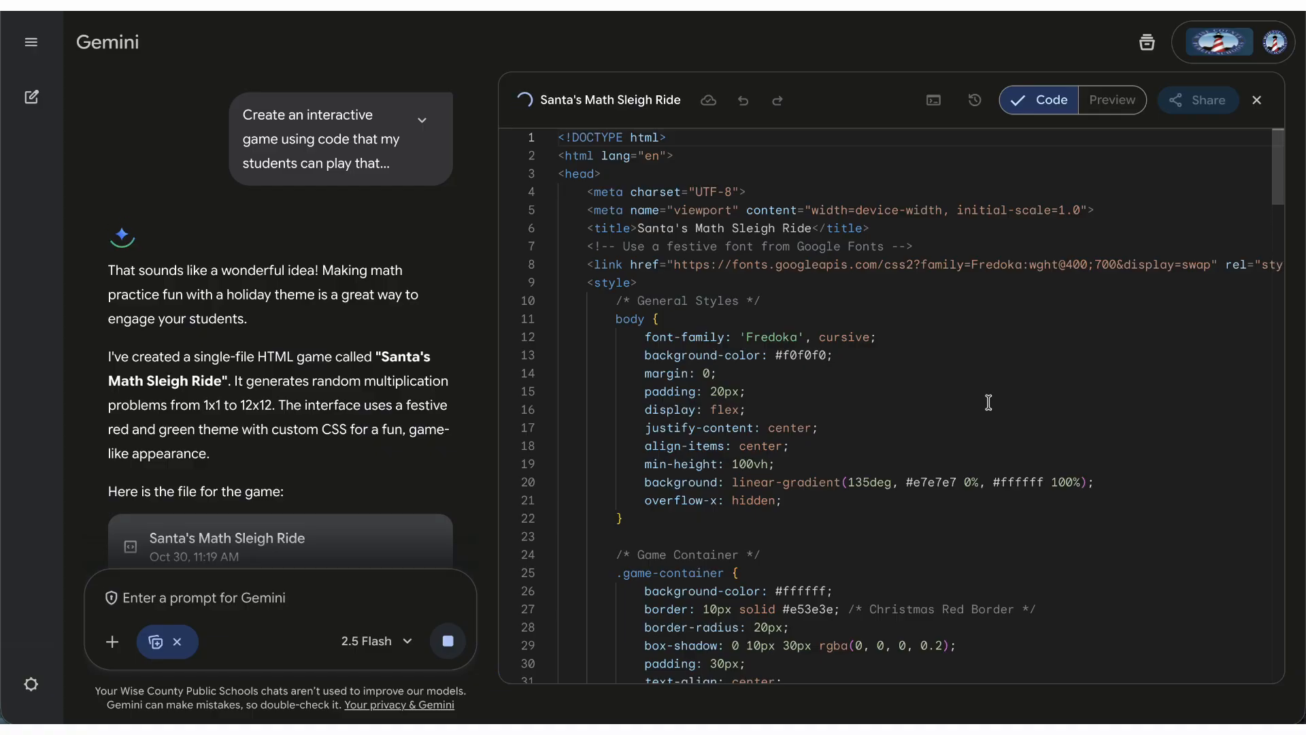
Step: Review the generated game's code, the chat explanation and the game preview
{"action": "scroll", "coordinate": [988, 402], "scroll_direction": "down", "scroll_amount": 8}
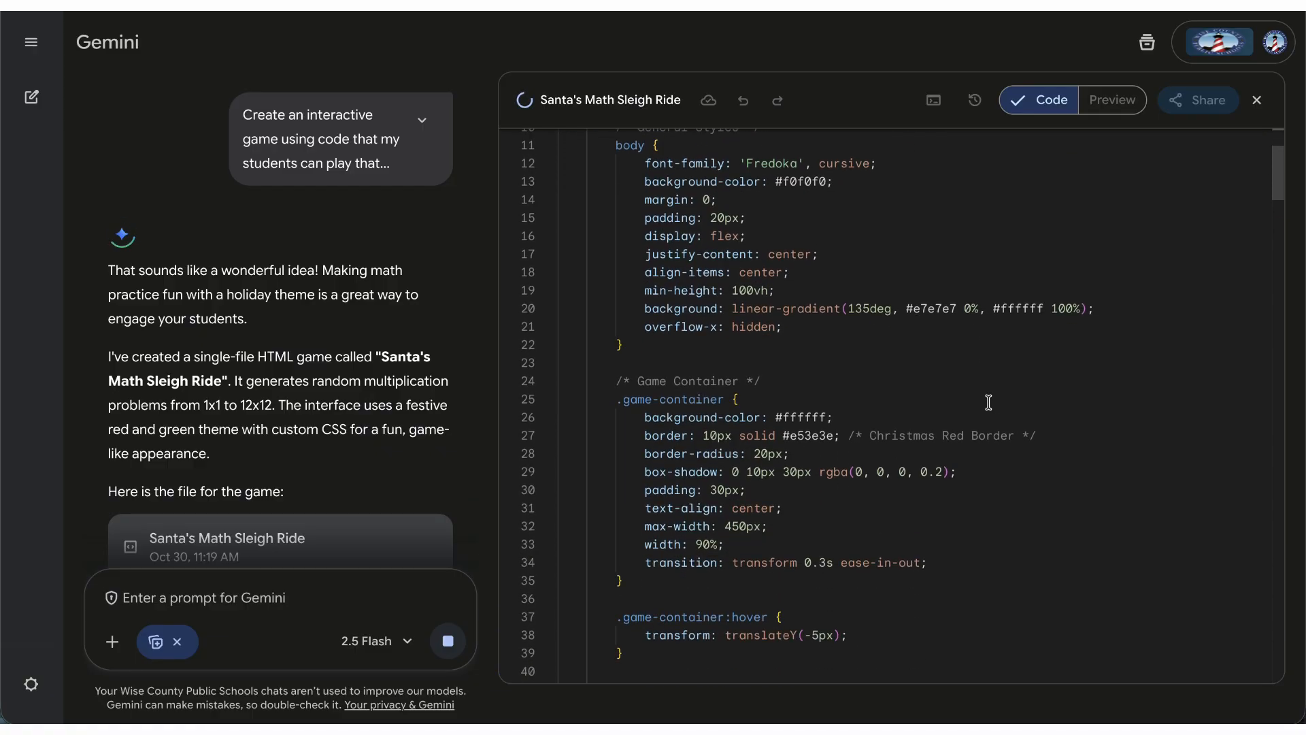
{"action": "scroll", "coordinate": [988, 402], "scroll_direction": "down", "scroll_amount": 10}
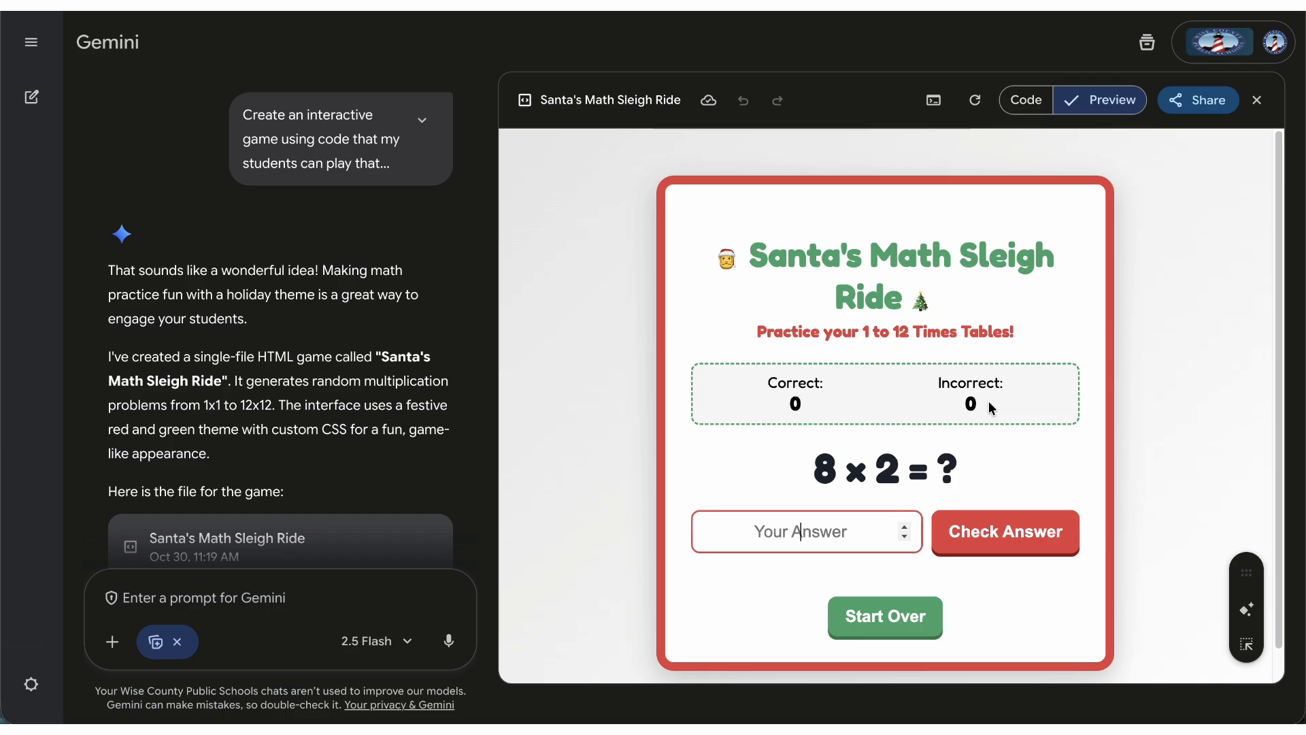
{"action": "scroll", "coordinate": [988, 402], "scroll_direction": "down", "scroll_amount": 1}
{"action": "scroll", "coordinate": [991, 408], "scroll_direction": "up", "scroll_amount": 1}
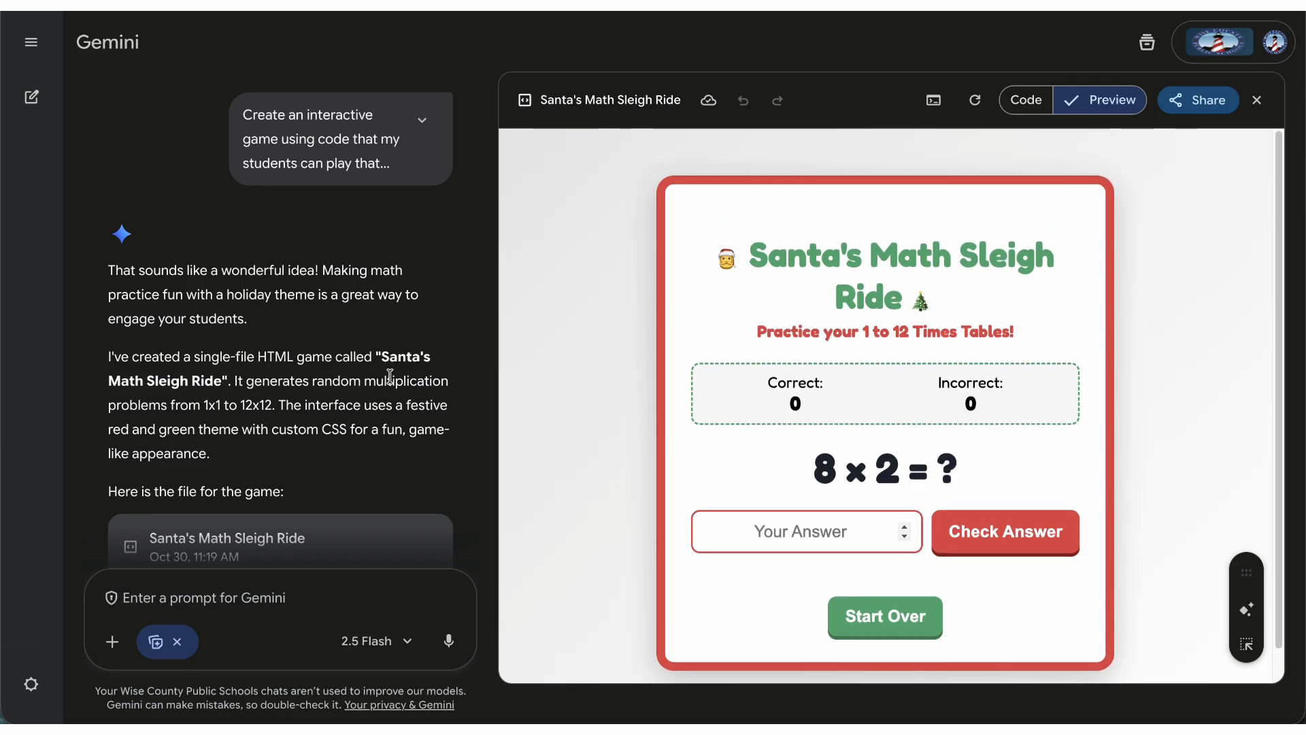
{"action": "scroll", "coordinate": [390, 376], "scroll_direction": "down", "scroll_amount": 5}
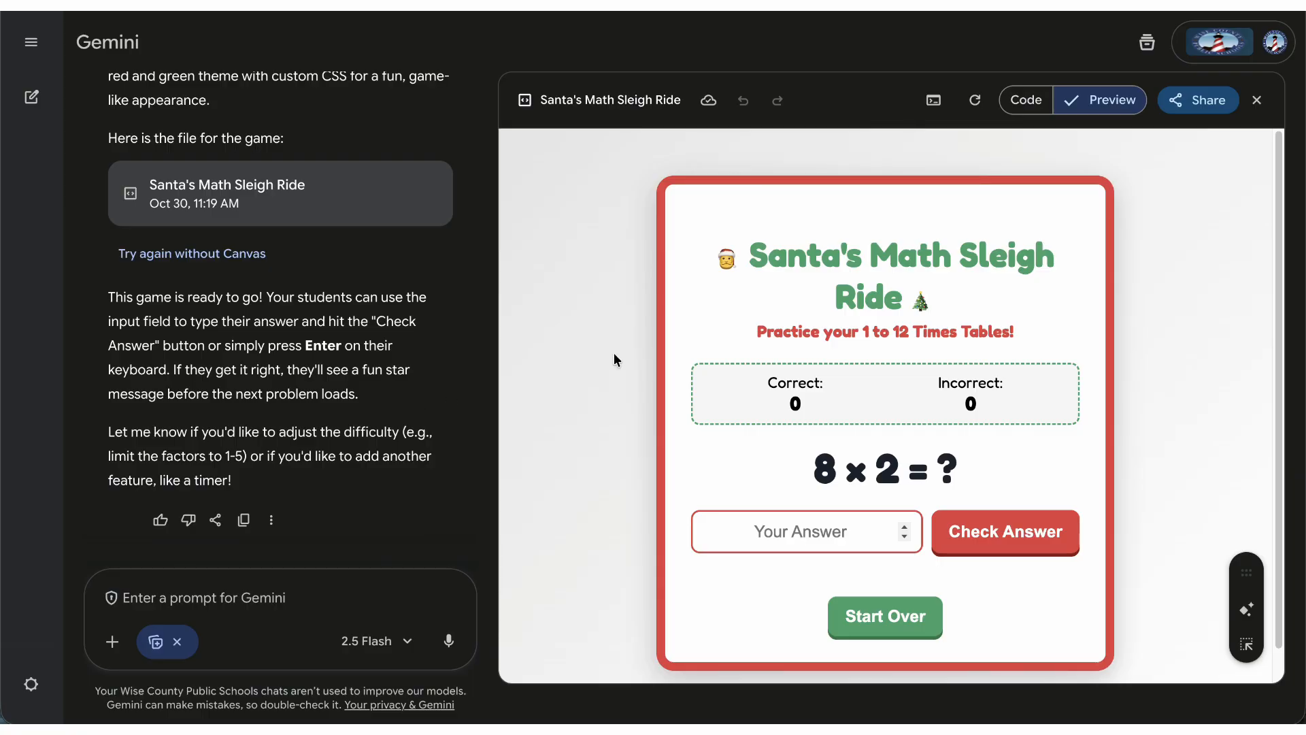
{"action": "left_click", "coordinate": [1025, 95]}
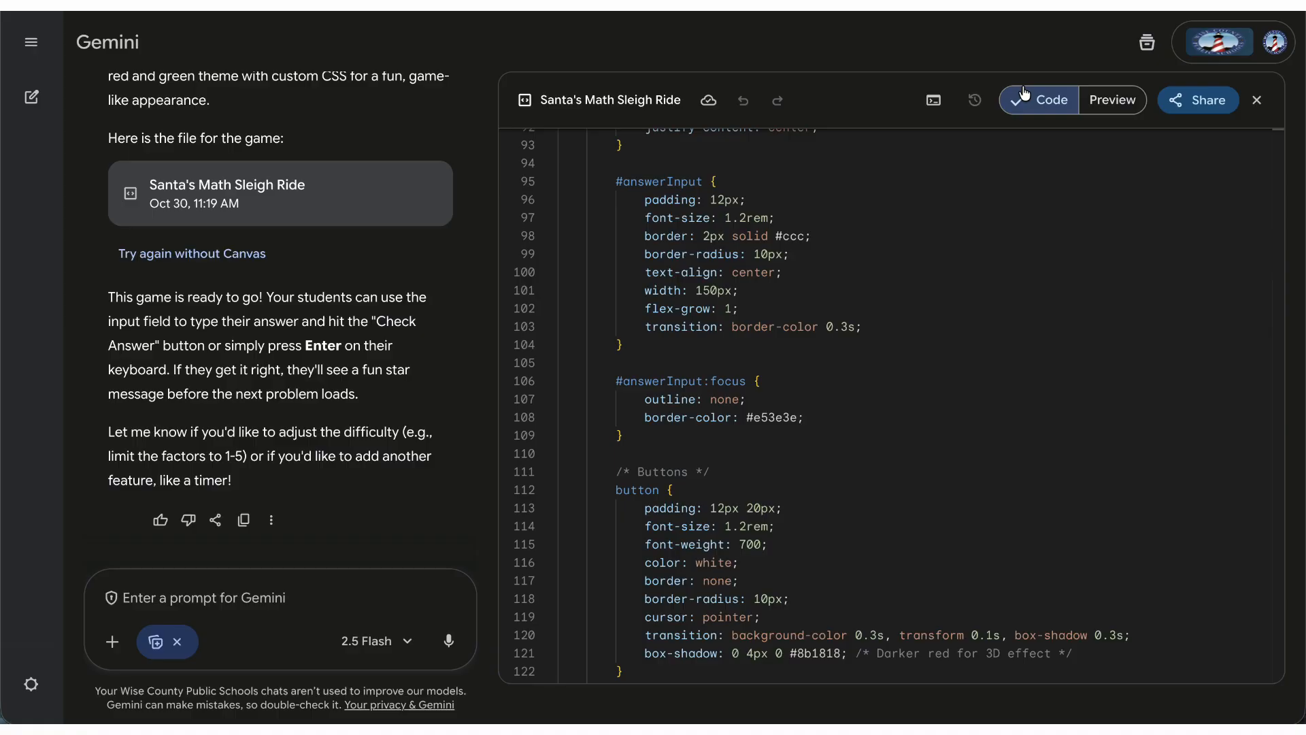
{"action": "left_click", "coordinate": [1116, 99]}
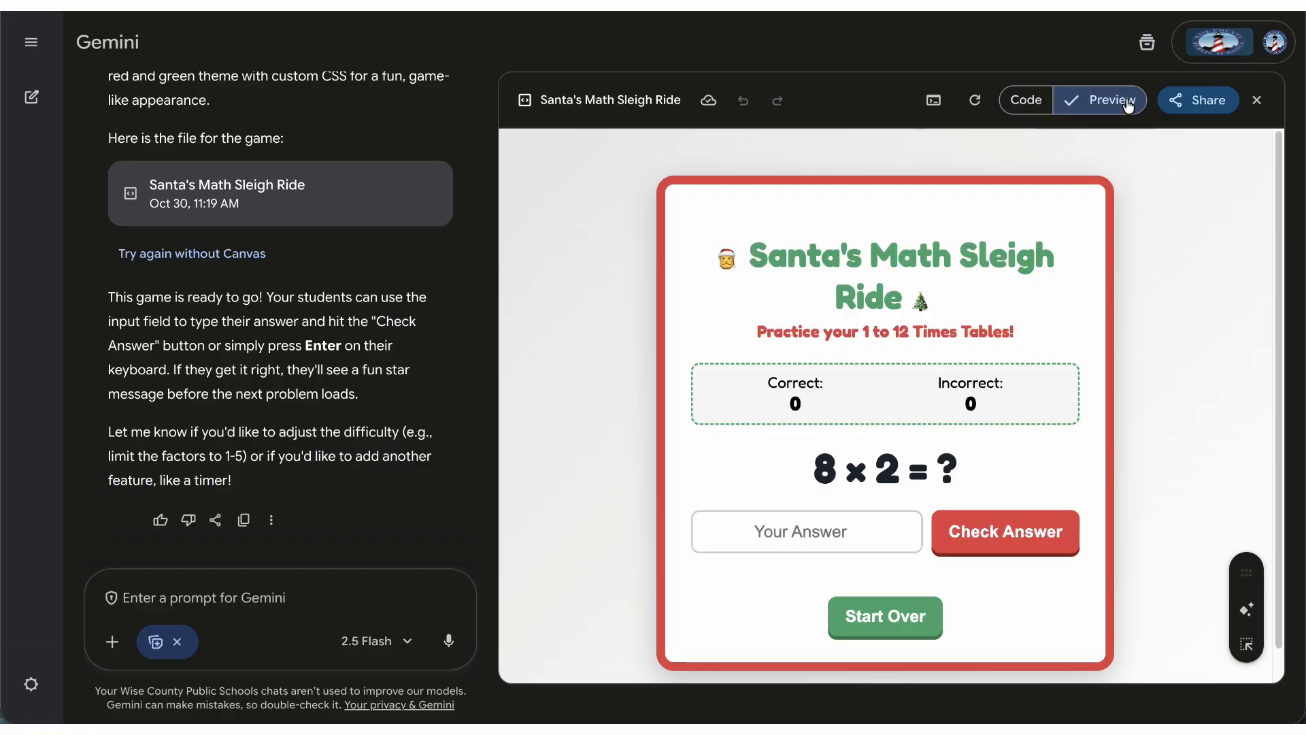
Step: Test the previewed game by answering 16 to 8 × 2 and 7 to 8 × 1, checking each answer
{"action": "left_click", "coordinate": [831, 513]}
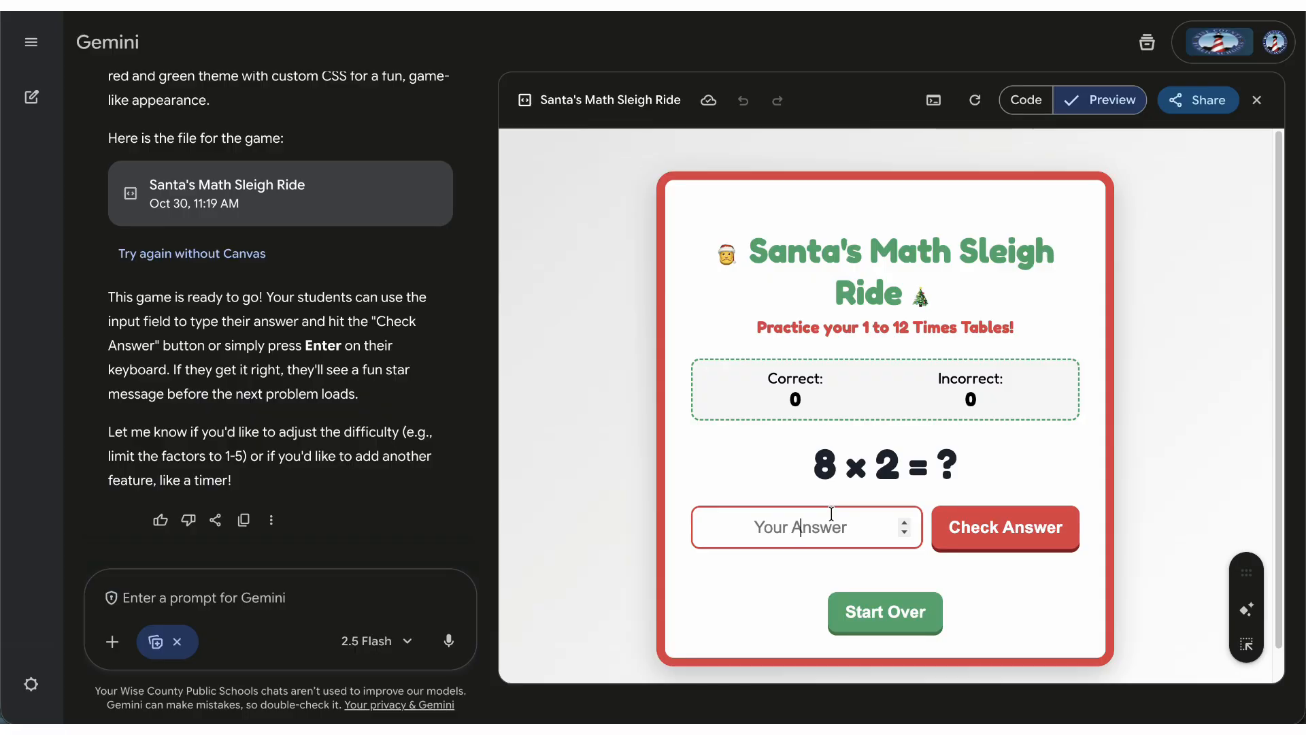
{"action": "type", "text": "16"}
{"action": "left_click", "coordinate": [992, 540]}
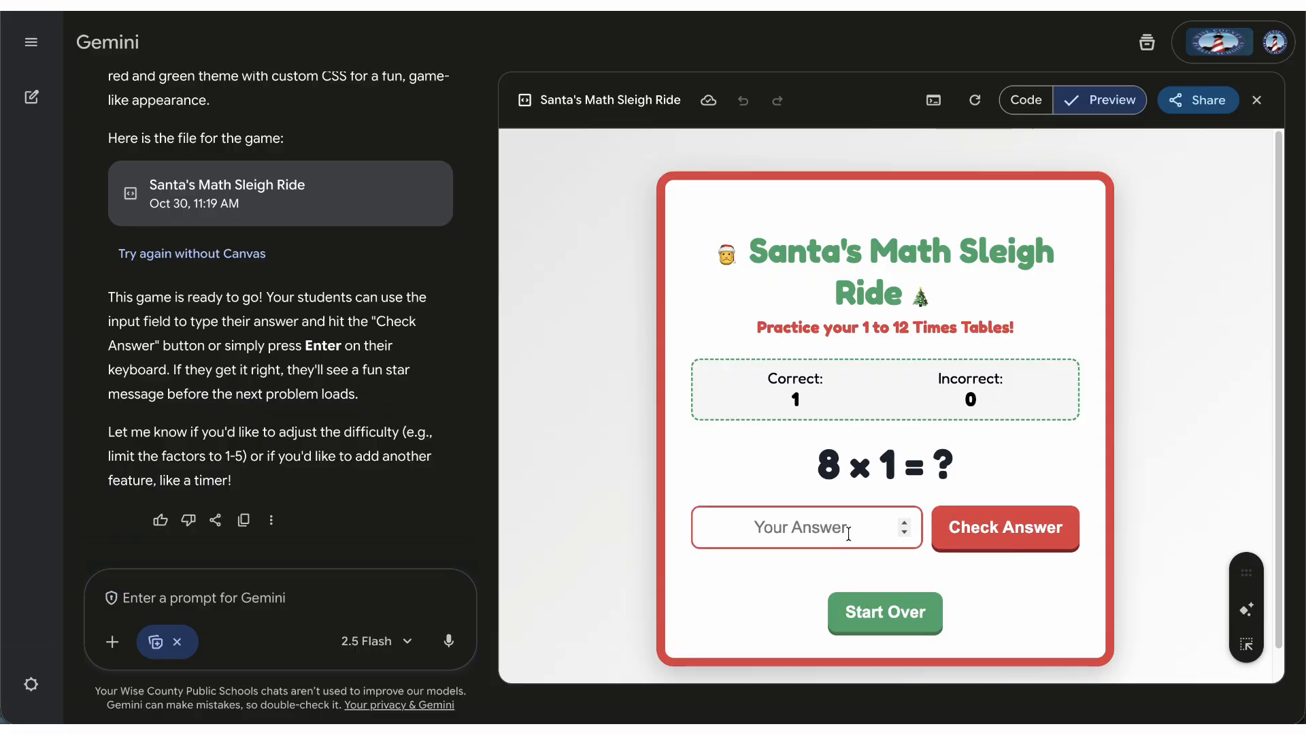
{"action": "type", "text": "7"}
{"action": "left_click", "coordinate": [984, 534]}
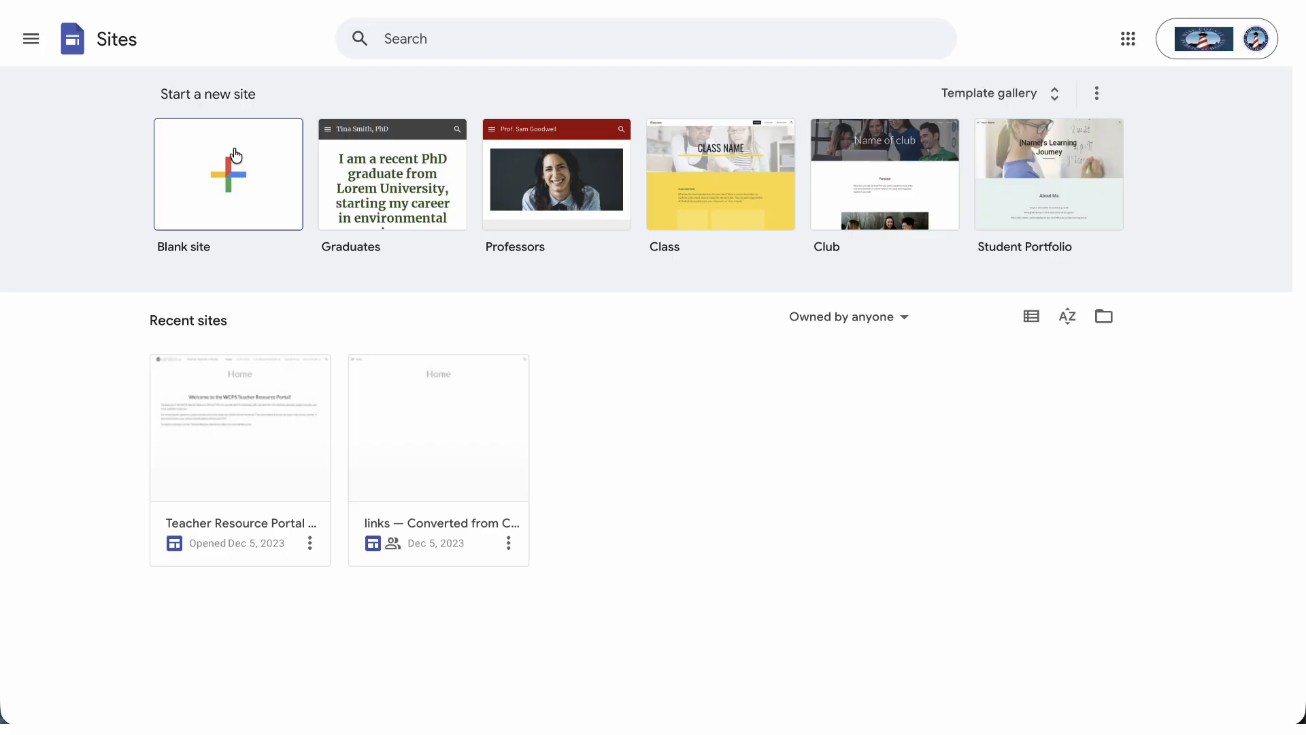
Step: Switch to Google Sites, create a blank site and title its home page "Teacher's Math Page"
{"action": "left_click", "coordinate": [232, 170]}
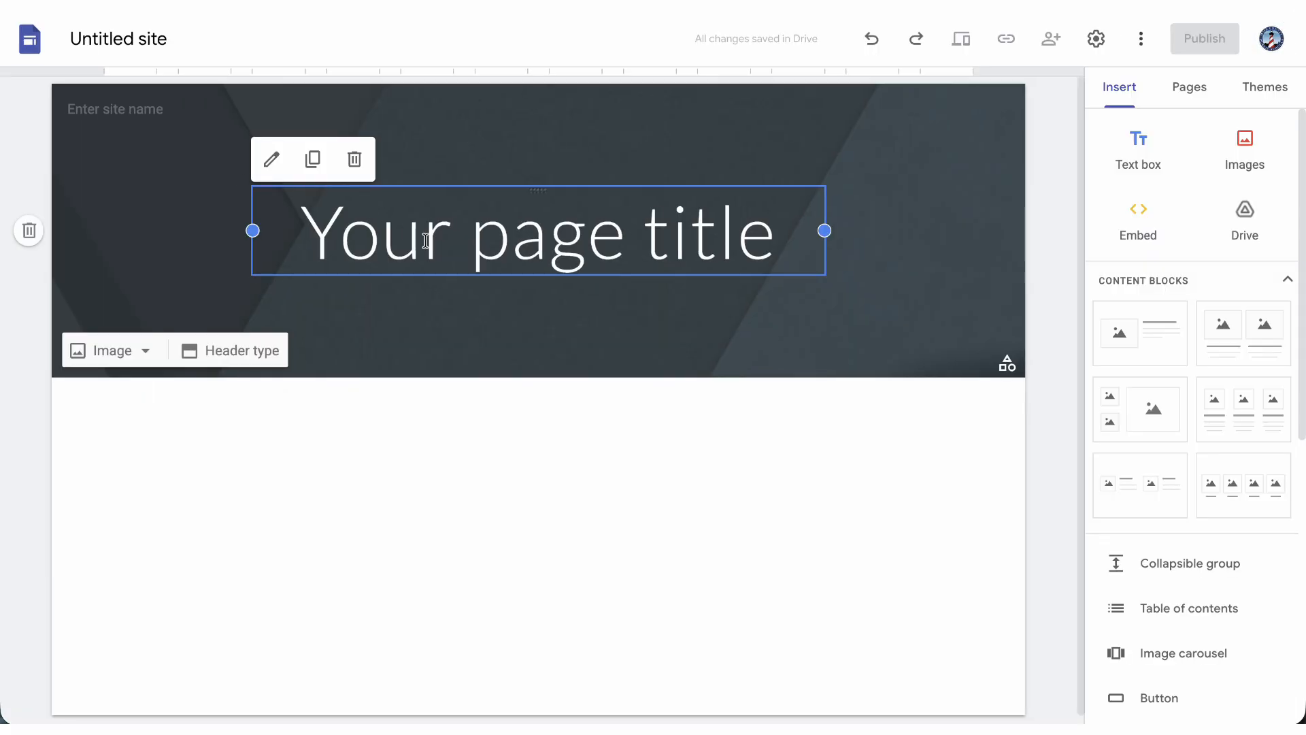
{"action": "left_click", "coordinate": [457, 257]}
{"action": "triple_click", "coordinate": [457, 257]}
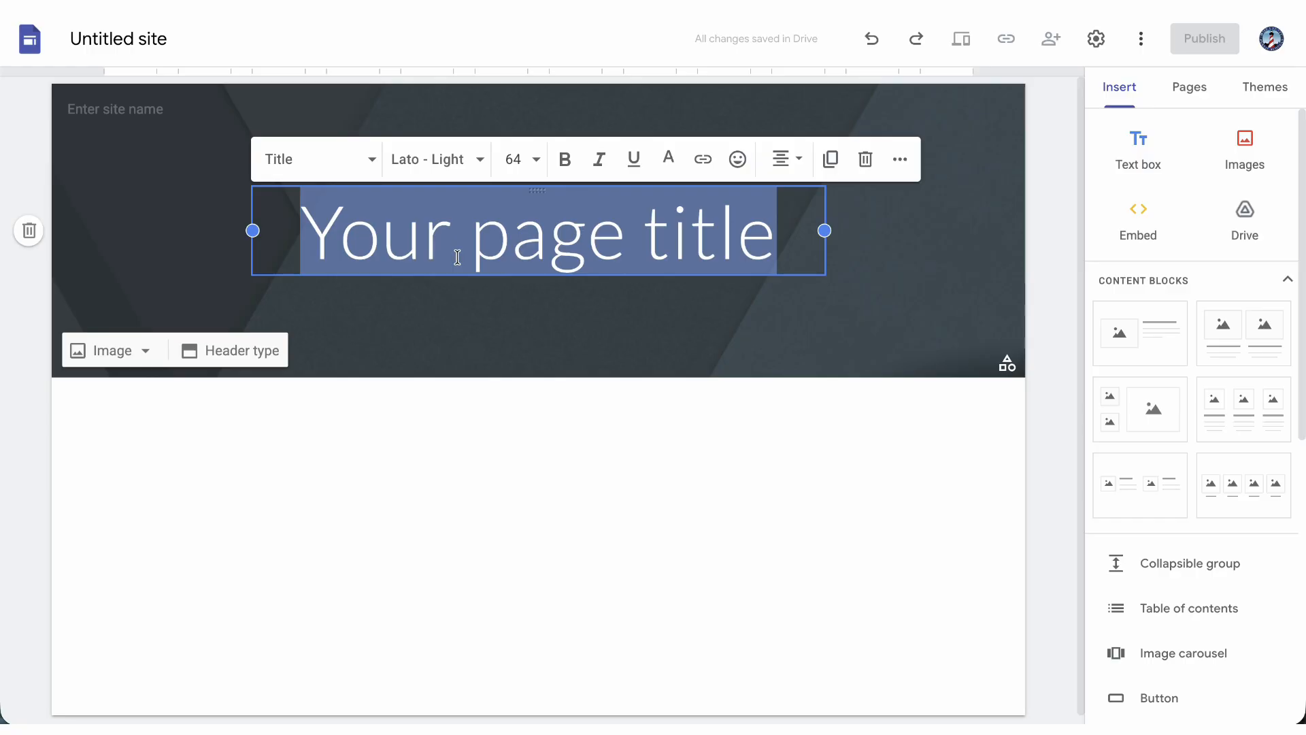
{"action": "type", "text": "Teacher's Math Page"}
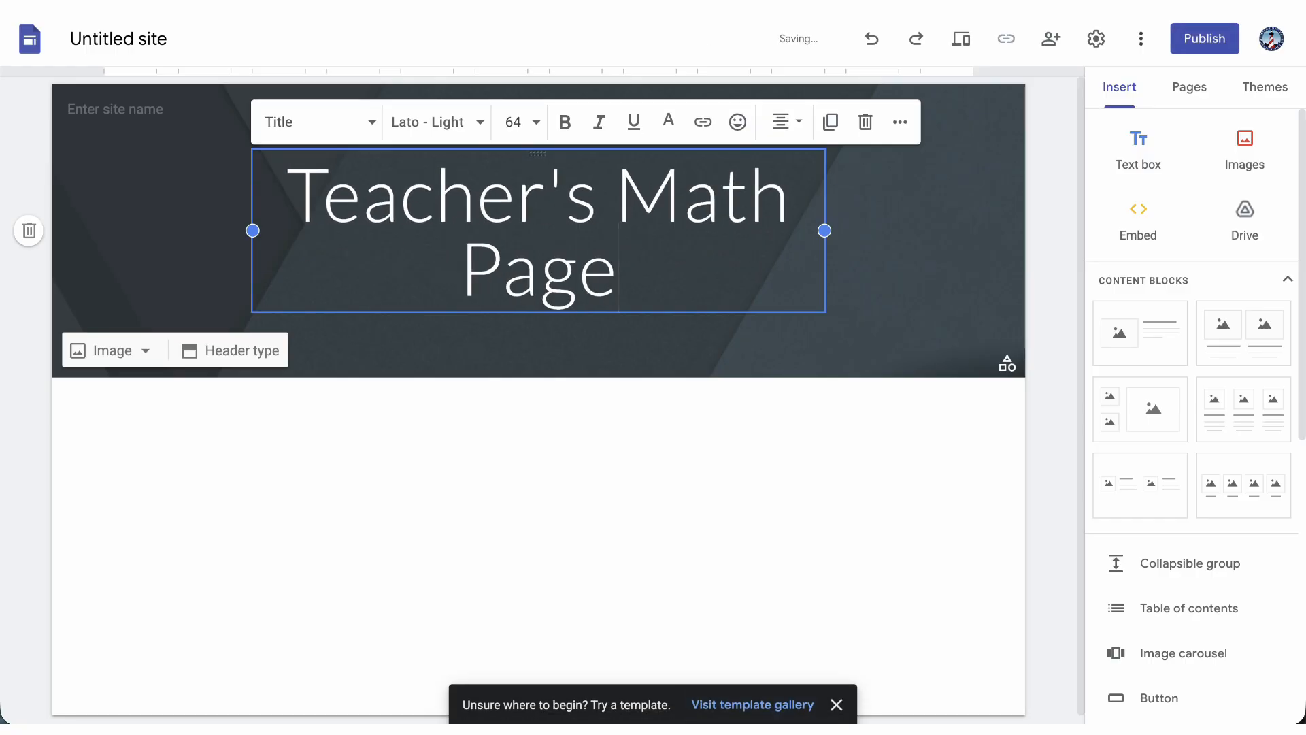
{"action": "left_click", "coordinate": [586, 495]}
Step: Change the home page header to the Cover type and set its background to the gallery image of a pale sun over the sea
{"action": "left_click", "coordinate": [246, 359]}
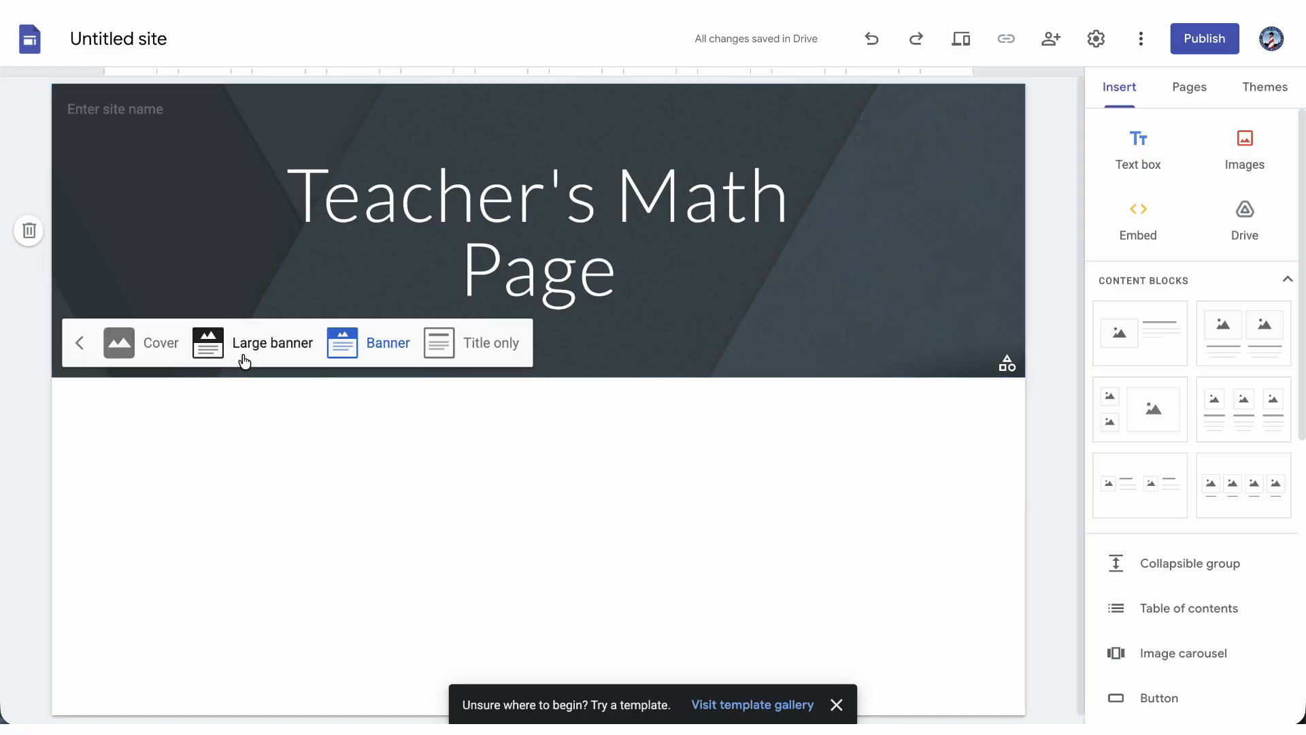
{"action": "left_click", "coordinate": [139, 350]}
{"action": "left_click", "coordinate": [80, 711]}
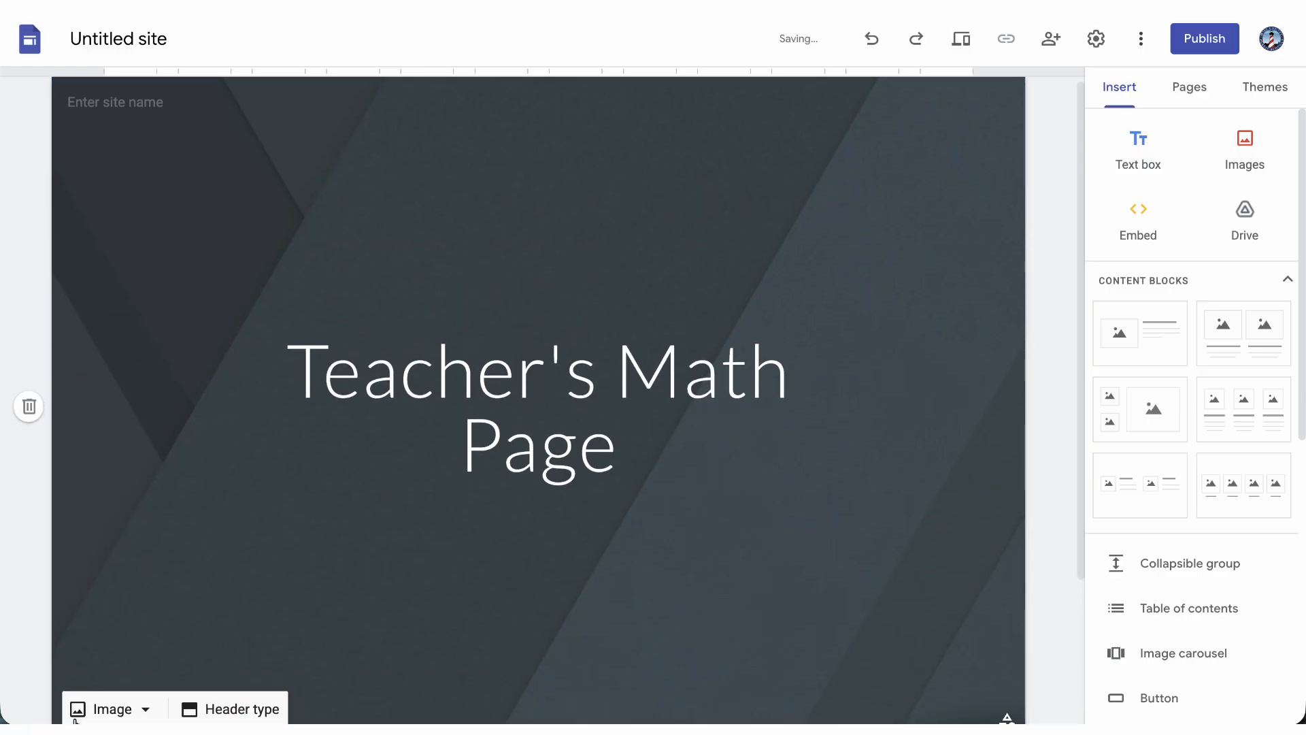
{"action": "left_click", "coordinate": [102, 707]}
{"action": "scroll", "coordinate": [140, 602], "scroll_direction": "down", "scroll_amount": 3}
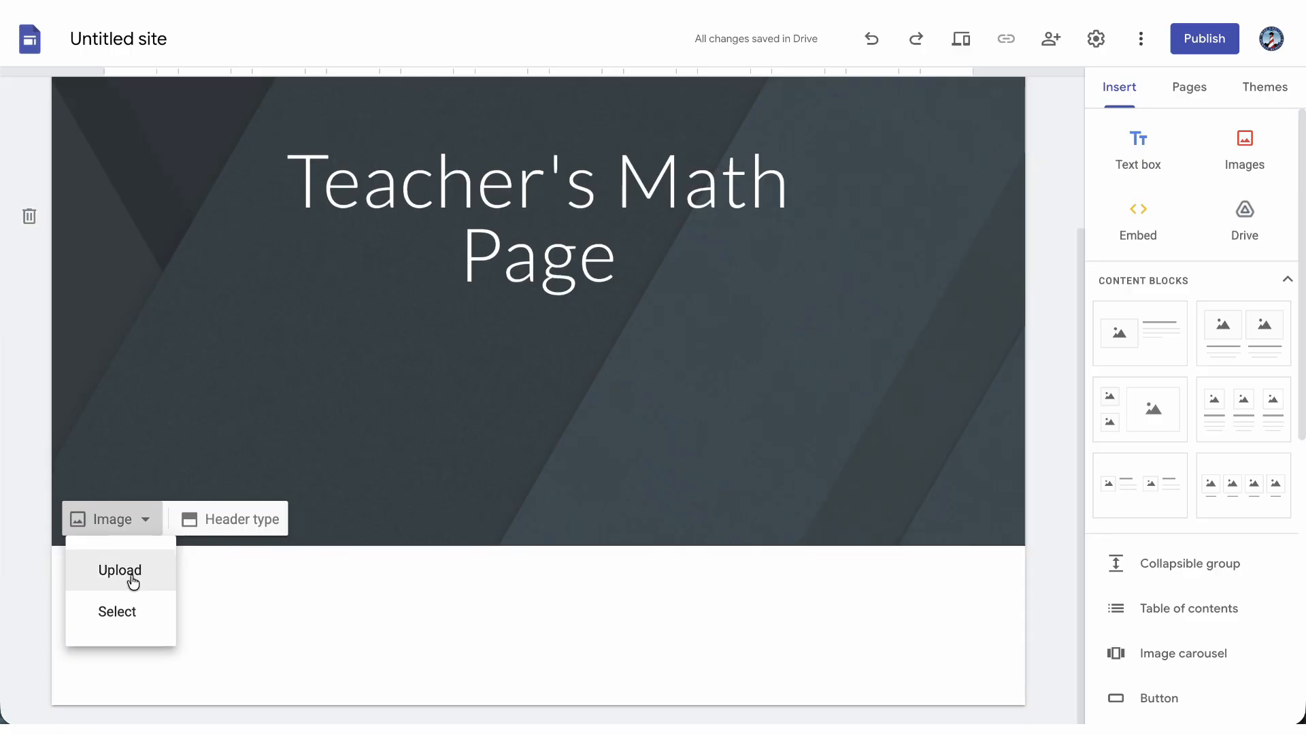
{"action": "left_click", "coordinate": [131, 611]}
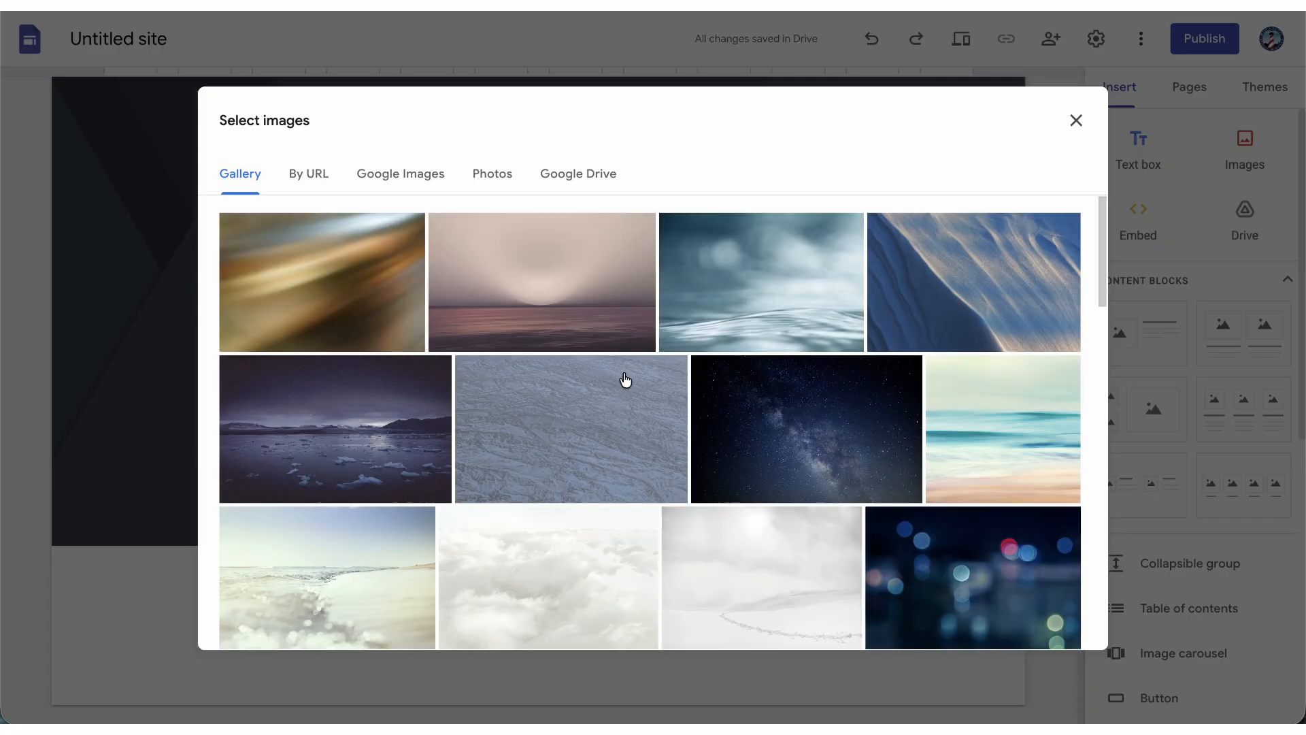
{"action": "left_click", "coordinate": [543, 286]}
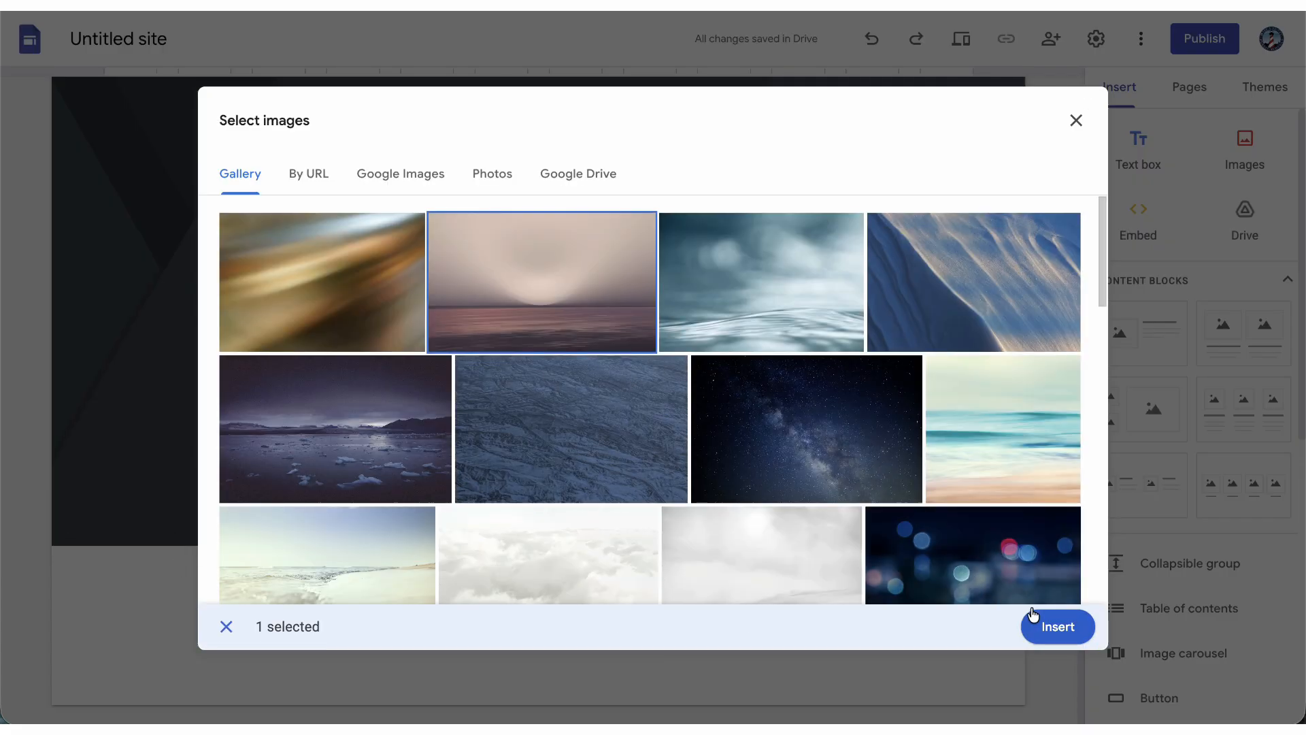
{"action": "left_click", "coordinate": [1041, 622]}
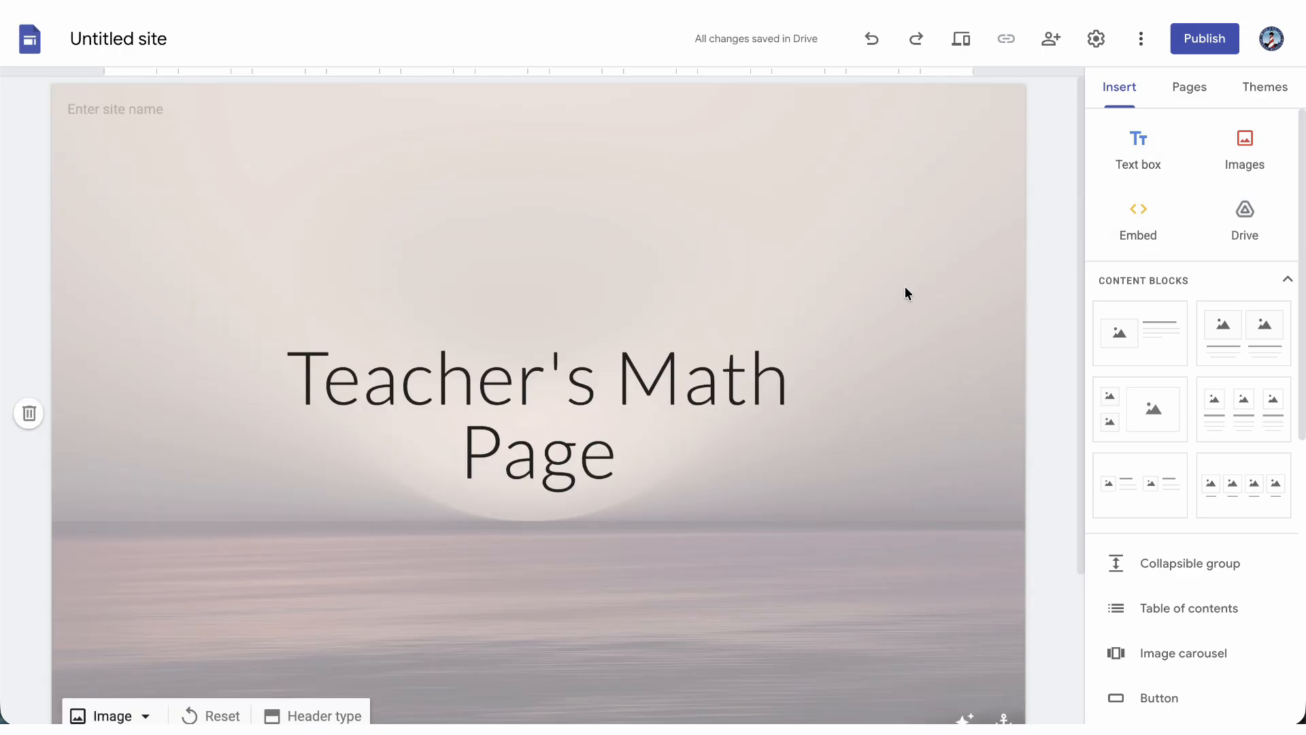
Step: Add a new page named "Santa's Math Game" to the site and open it
{"action": "scroll", "coordinate": [915, 307], "scroll_direction": "down", "scroll_amount": 1}
{"action": "left_click", "coordinate": [1186, 96]}
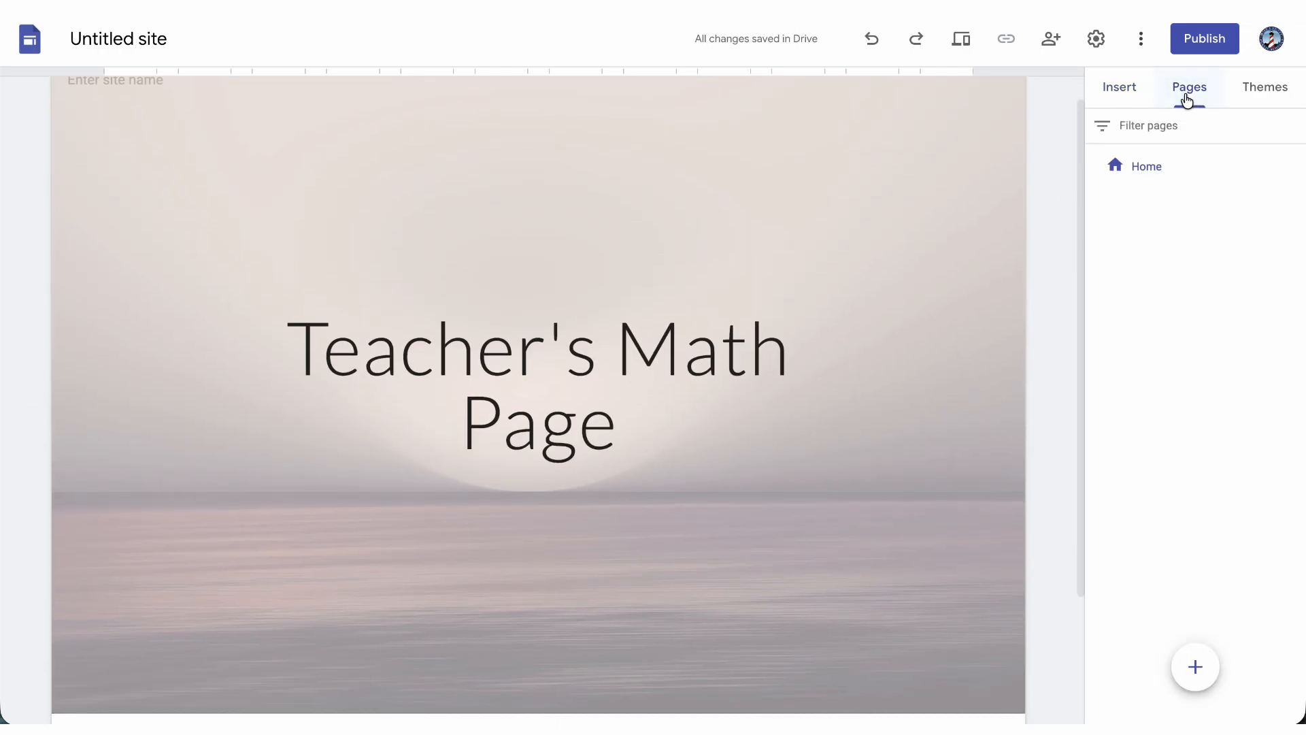
{"action": "left_click", "coordinate": [1195, 668]}
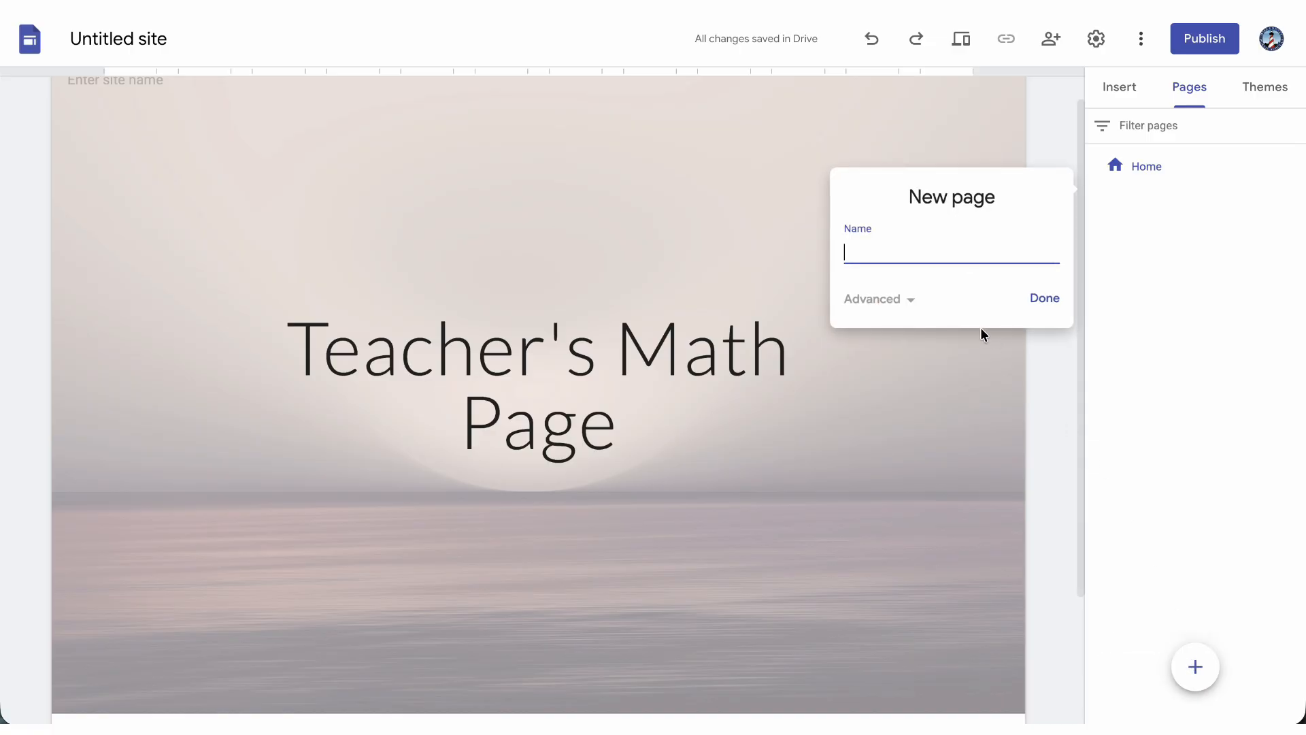
{"action": "type", "text": "Santa's Math Game"}
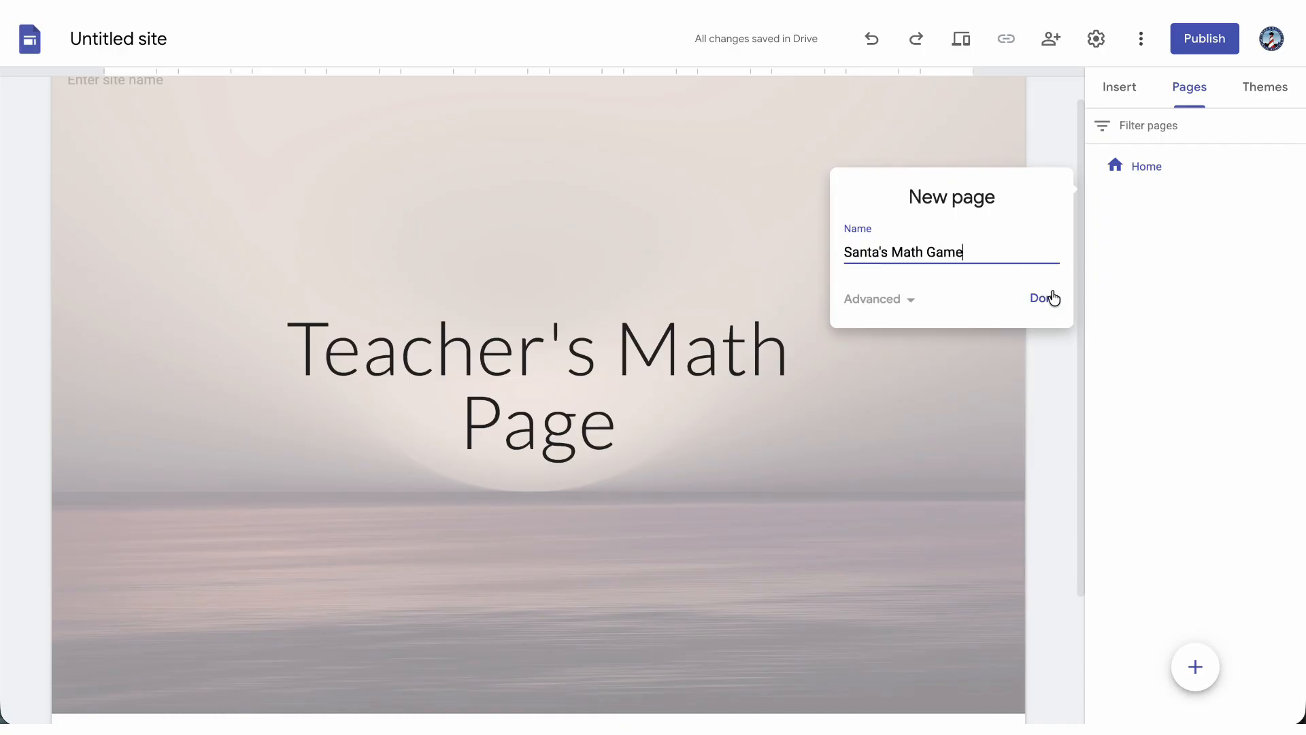
{"action": "left_click", "coordinate": [1051, 297]}
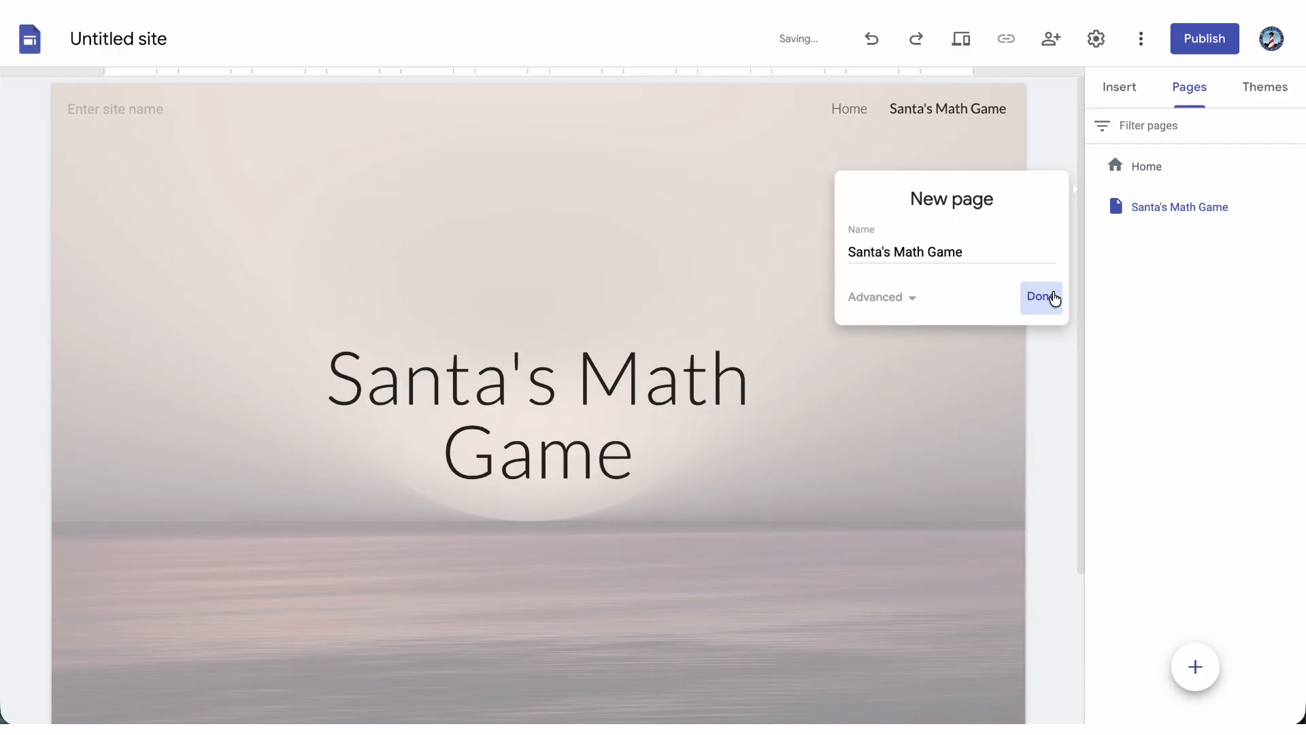
{"action": "left_click", "coordinate": [1166, 207]}
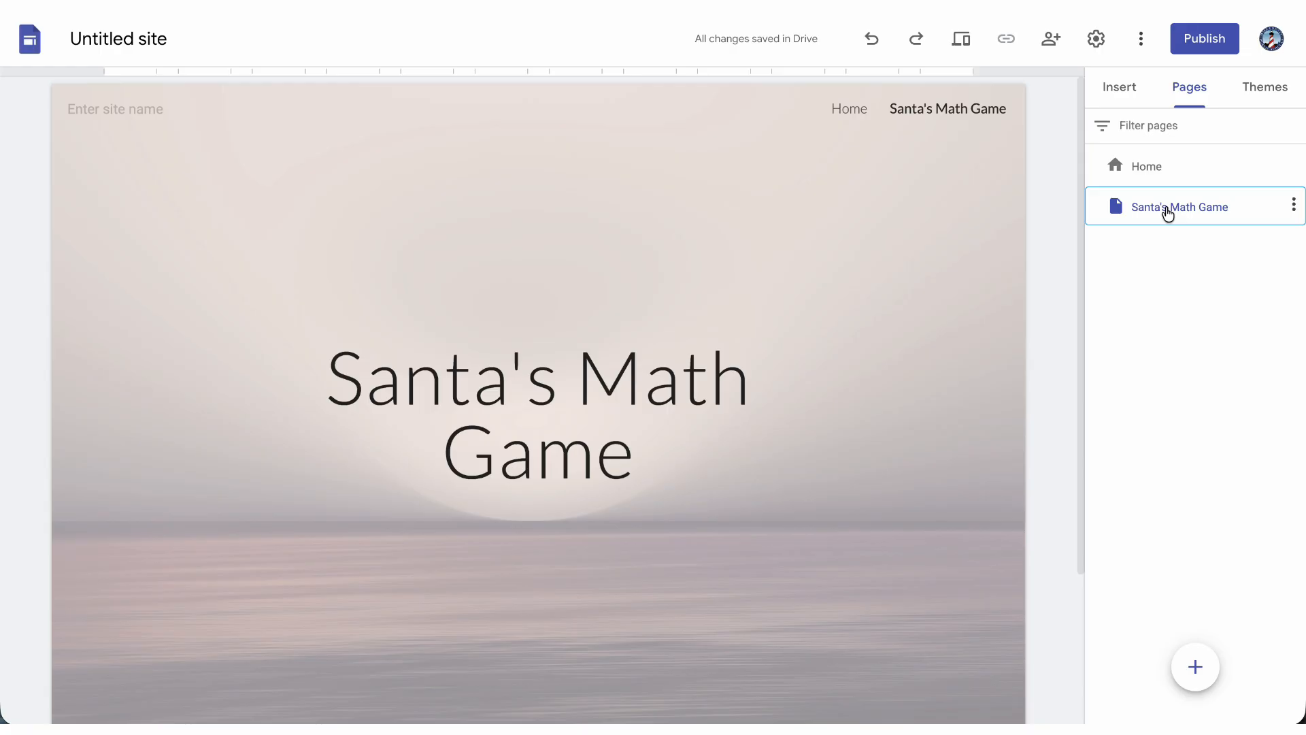
Step: Change the header type of the Santa's Math Game page to Title only
{"action": "scroll", "coordinate": [877, 402], "scroll_direction": "down", "scroll_amount": 2}
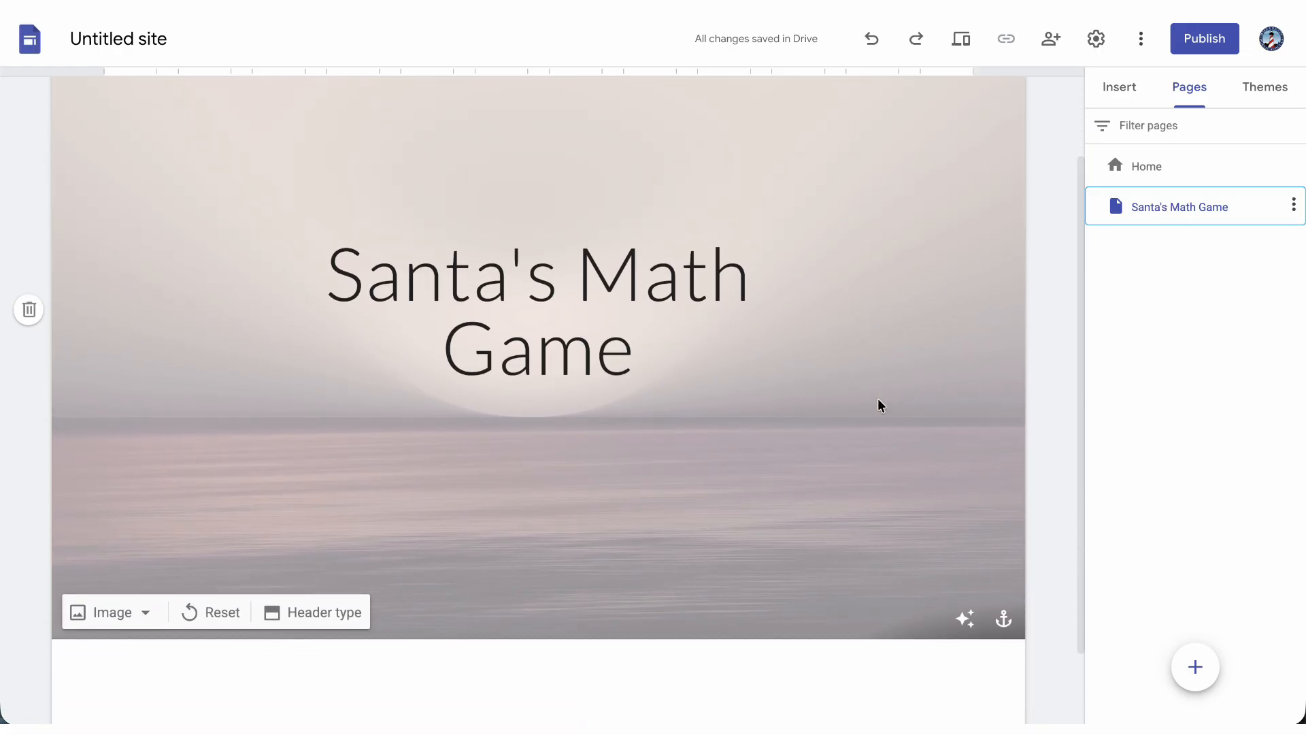
{"action": "scroll", "coordinate": [877, 405], "scroll_direction": "down", "scroll_amount": 2}
{"action": "left_click", "coordinate": [310, 526]}
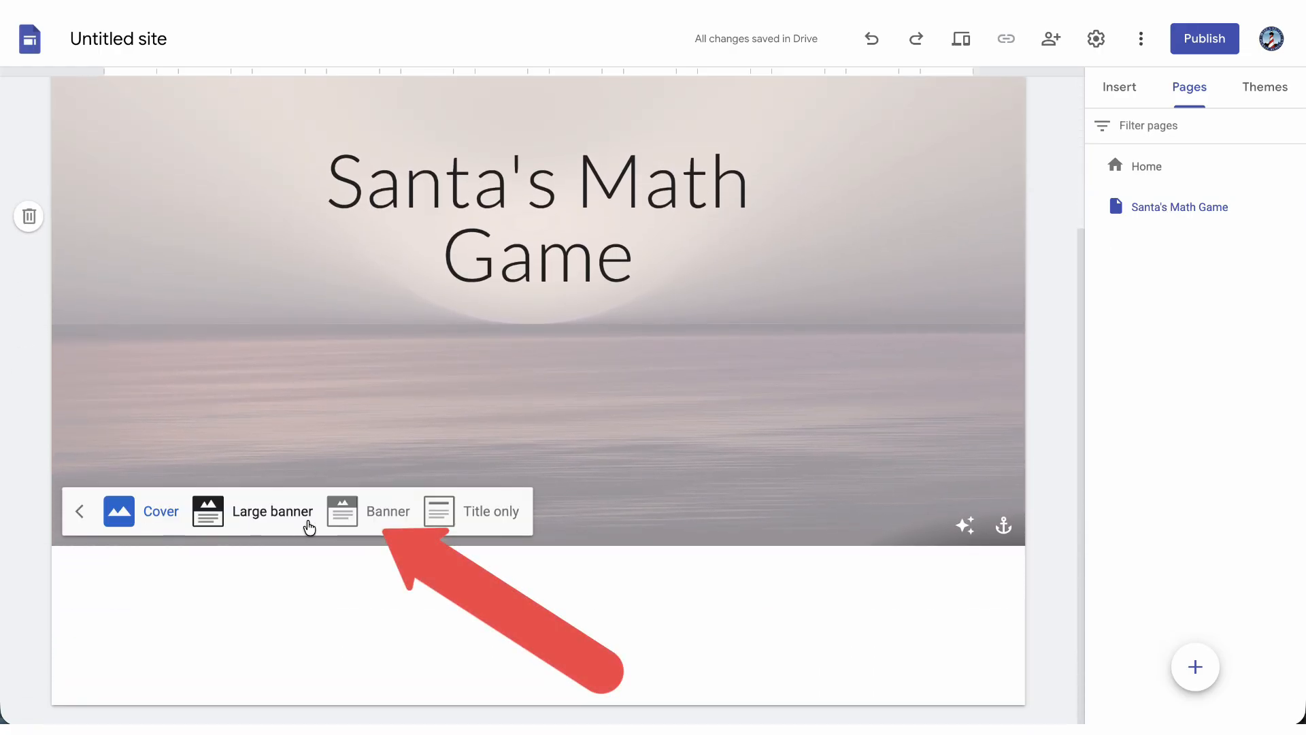
{"action": "left_click", "coordinate": [463, 511]}
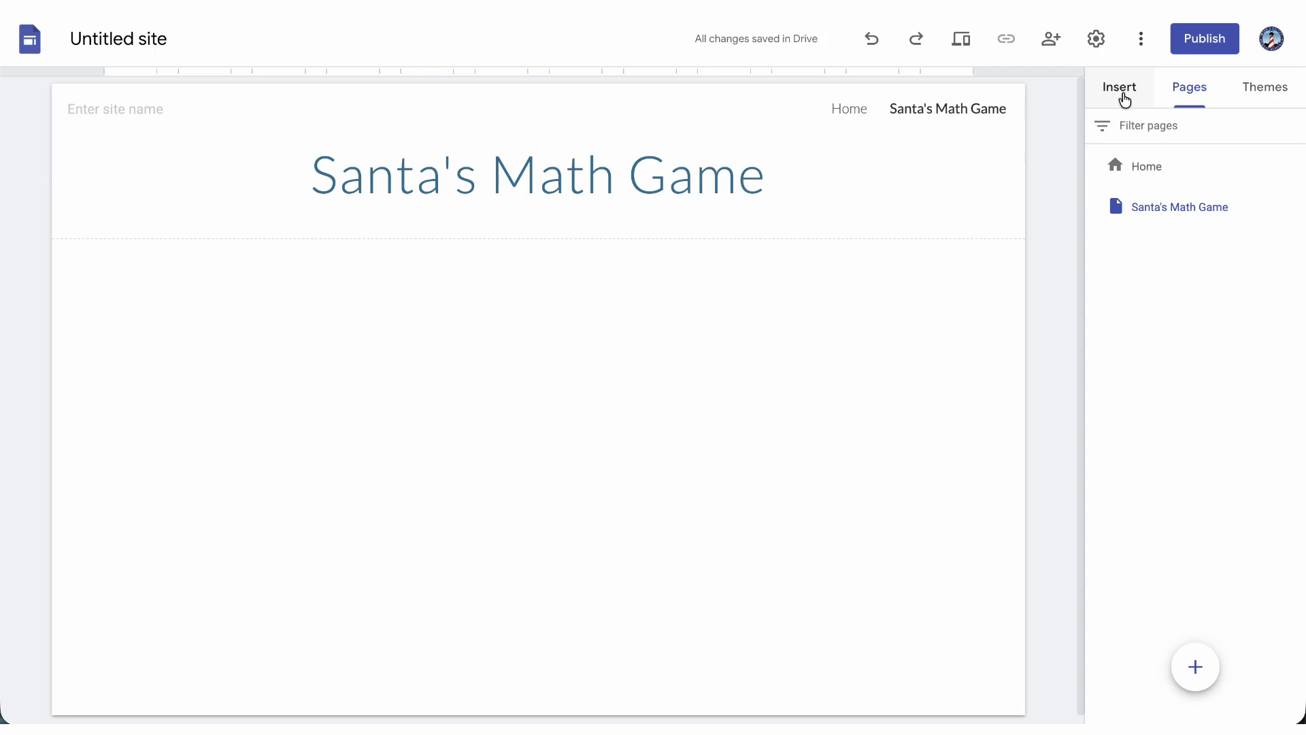
Step: Copy the Santa's Math Sleigh Ride code from Gemini Canvas and insert it as embed code on the Santa's Math Game page
{"action": "left_click", "coordinate": [1122, 91]}
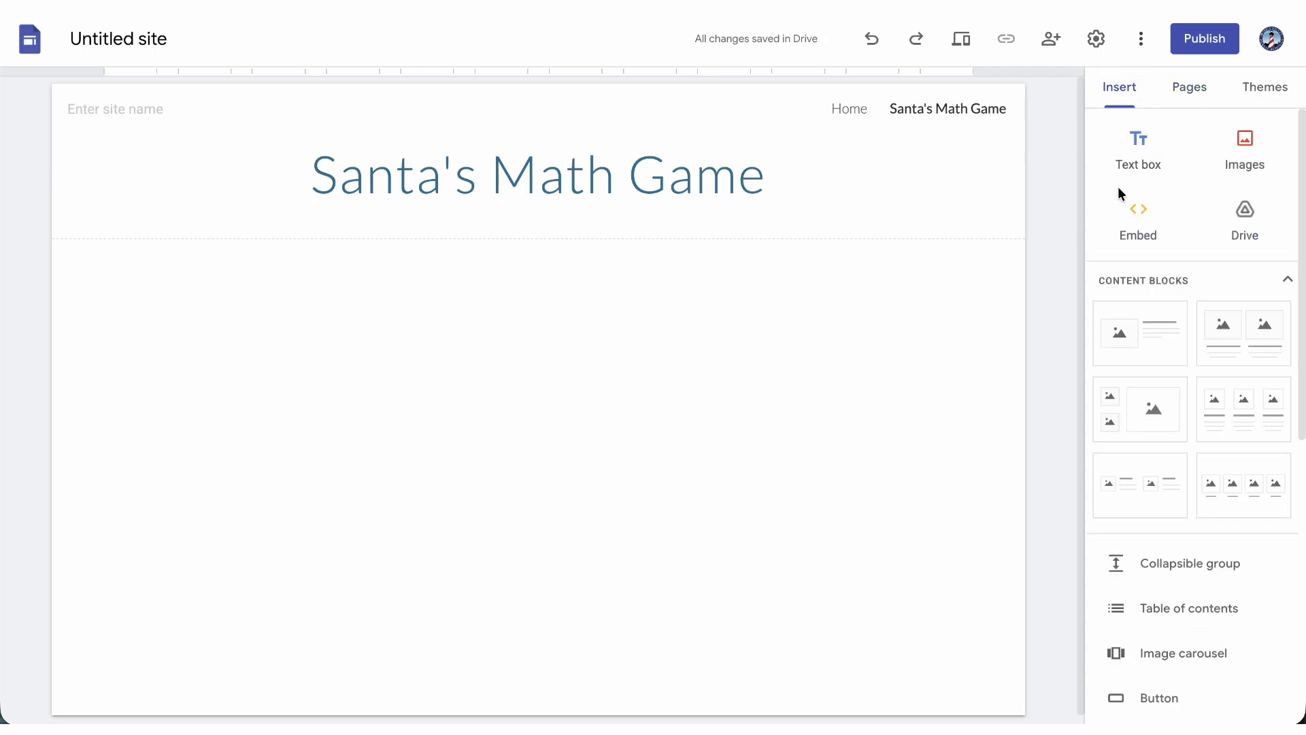
{"action": "left_click", "coordinate": [1136, 211]}
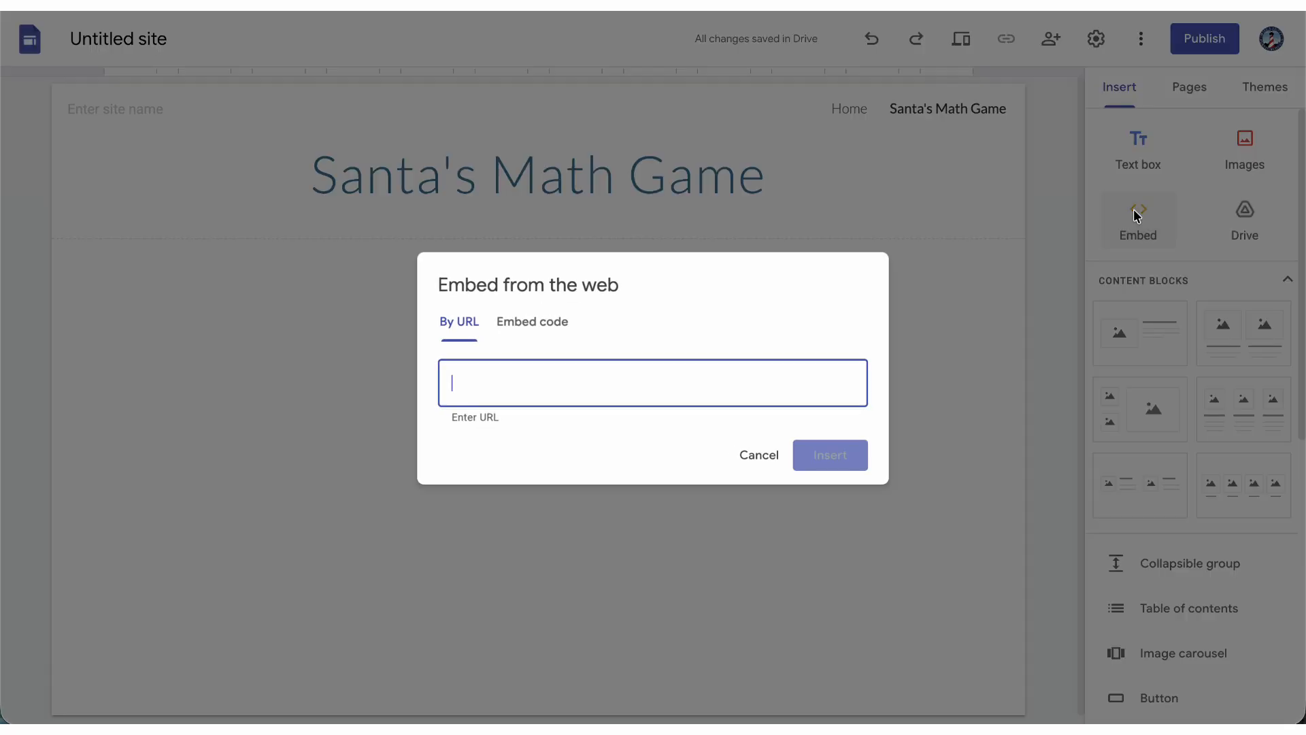
{"action": "left_click", "coordinate": [559, 322]}
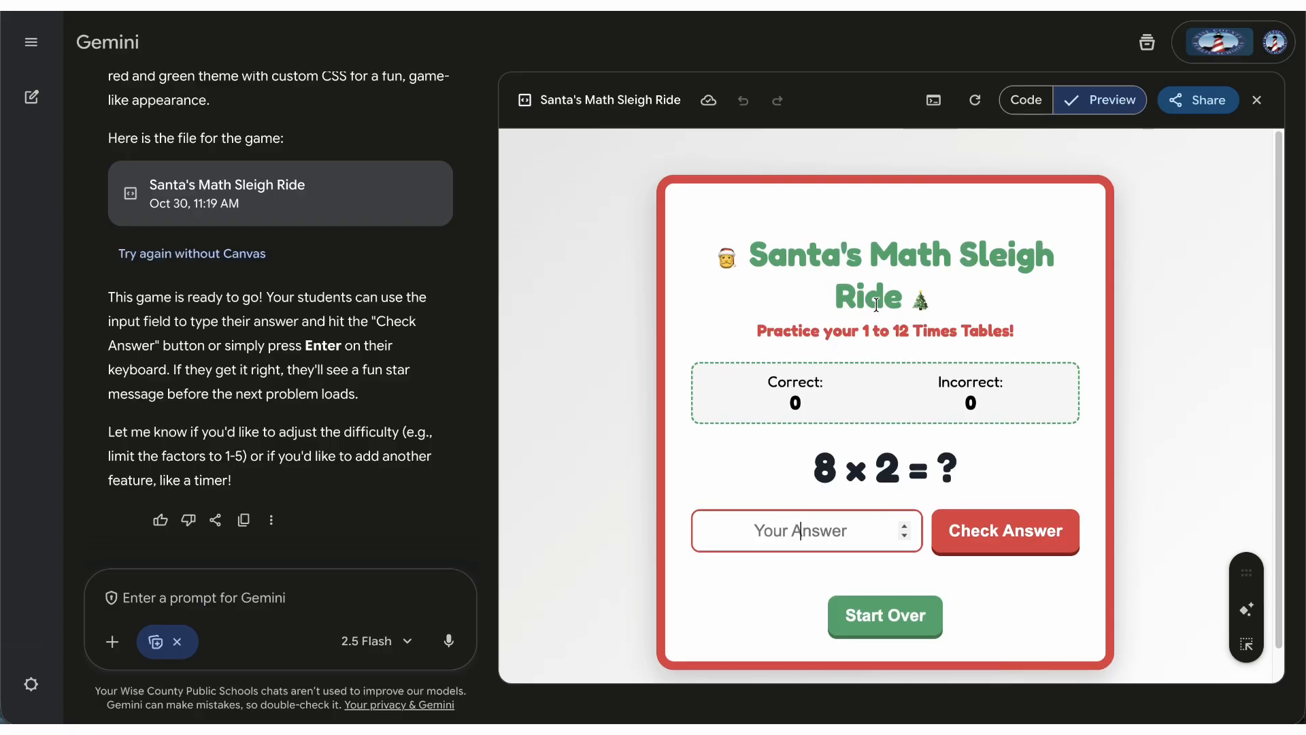
{"action": "left_click", "coordinate": [1025, 100]}
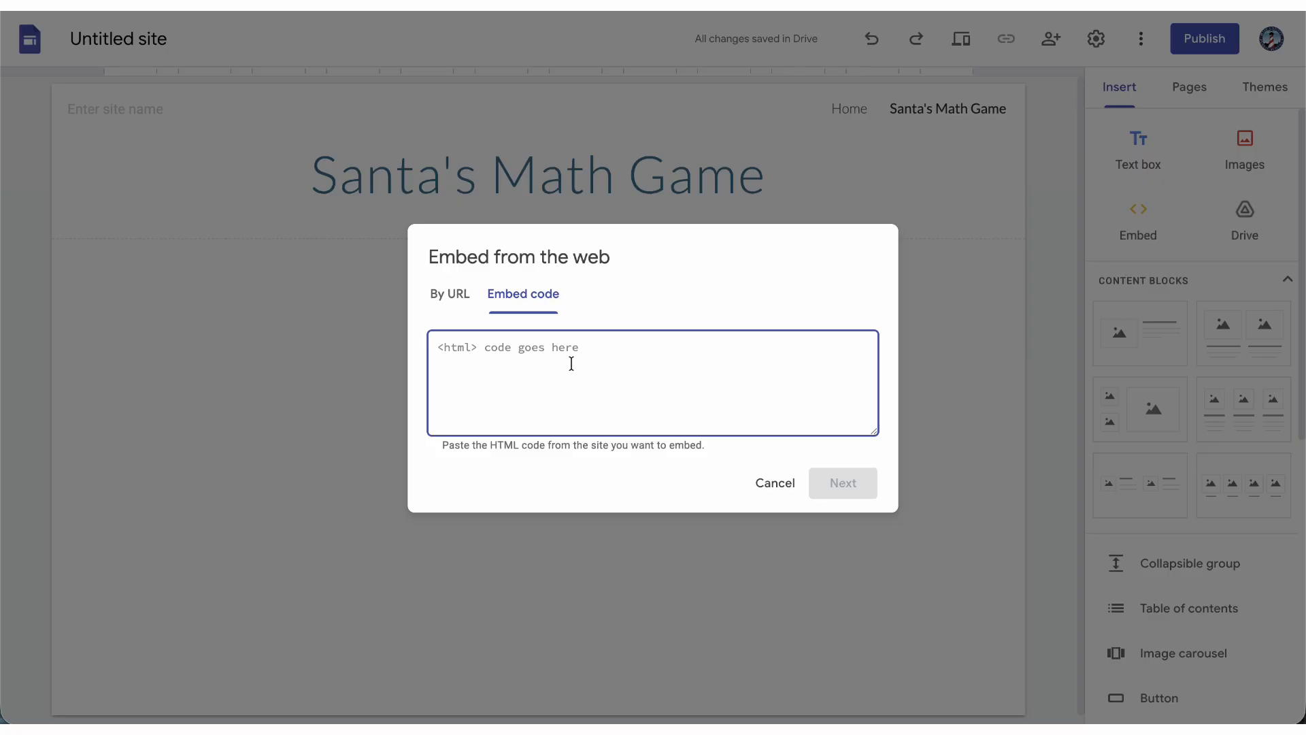
{"action": "key", "text": "ctrl+v"}
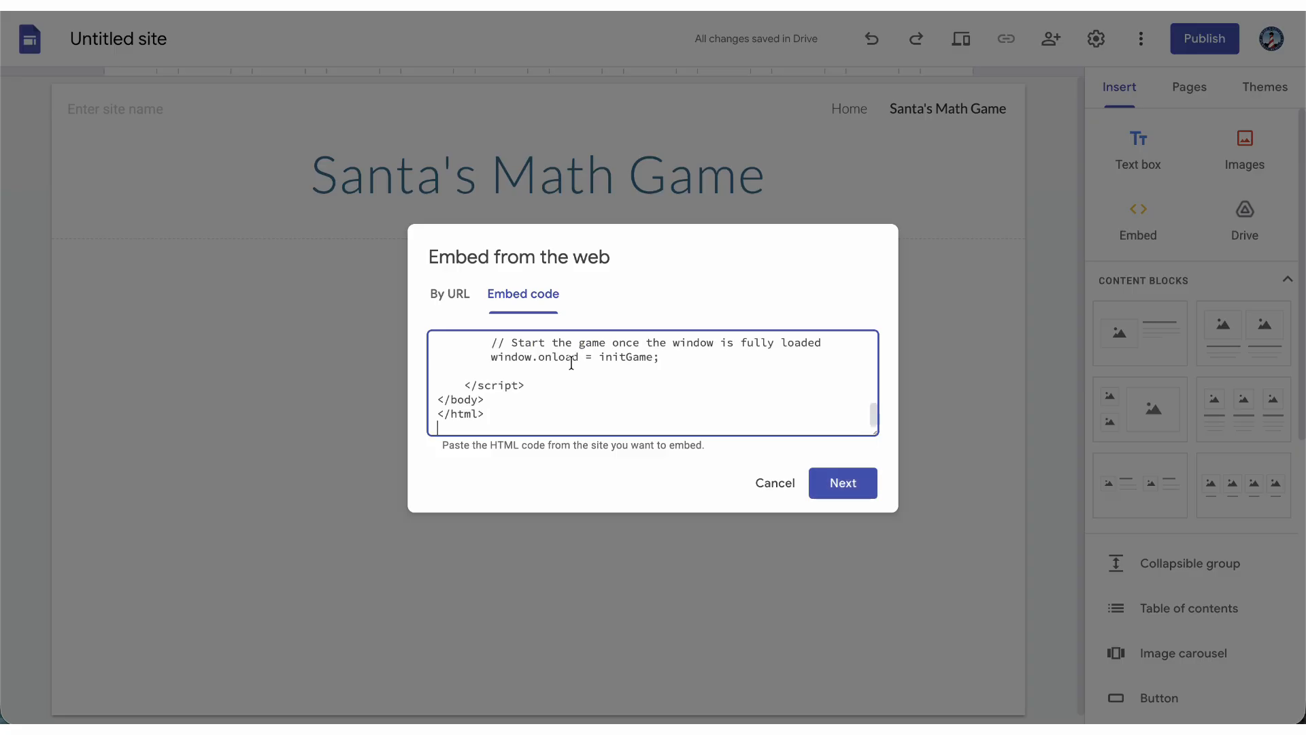
{"action": "left_click", "coordinate": [840, 481]}
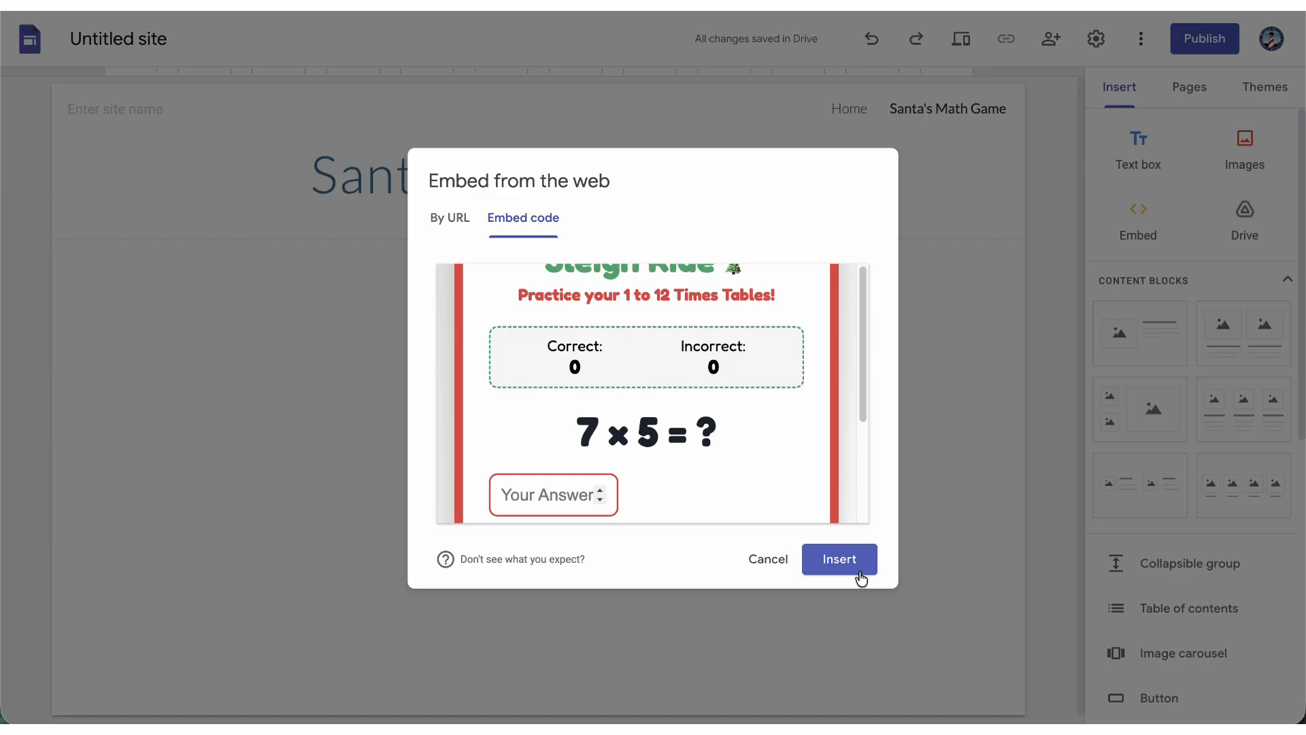
{"action": "left_click", "coordinate": [859, 561]}
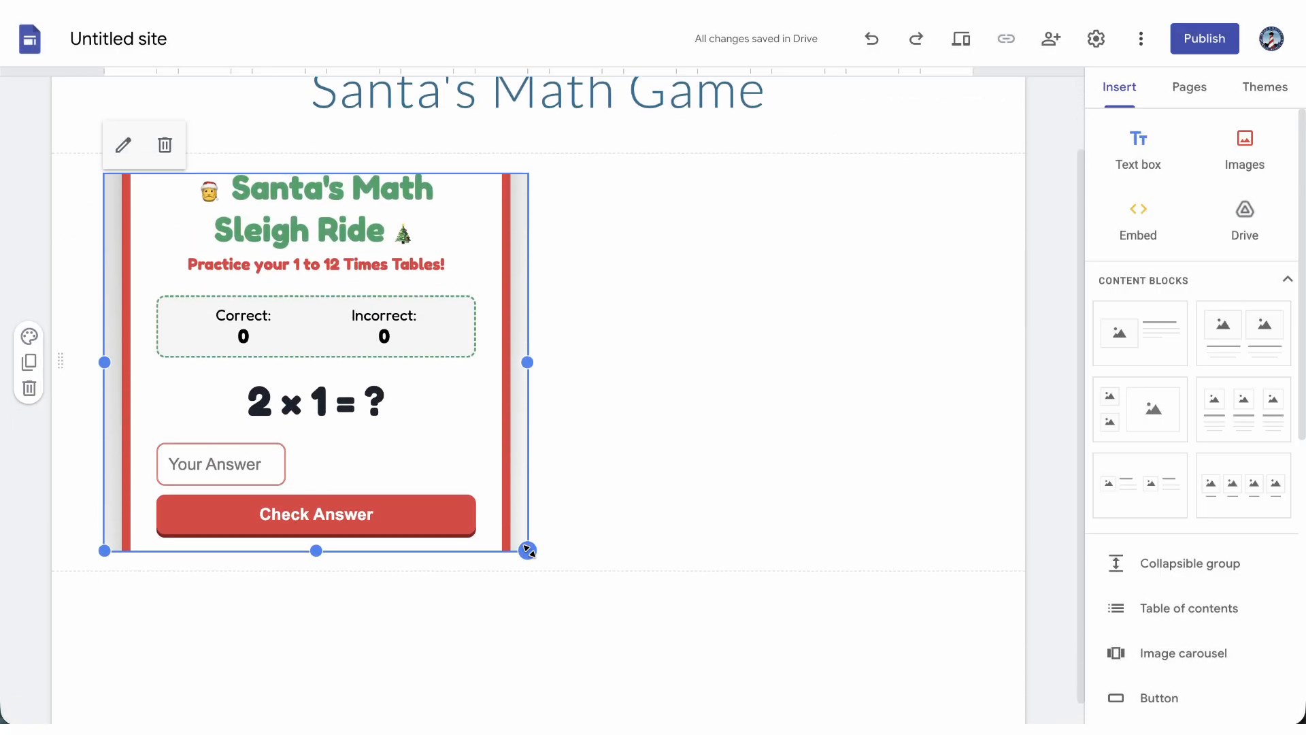
Step: Enlarge the embedded game frame until the whole game card, including the Start Over button, fits inside it
{"action": "left_click_drag", "start_coordinate": [527, 550], "coordinate": [764, 682]}
{"action": "scroll", "coordinate": [755, 561], "scroll_direction": "down", "scroll_amount": 2}
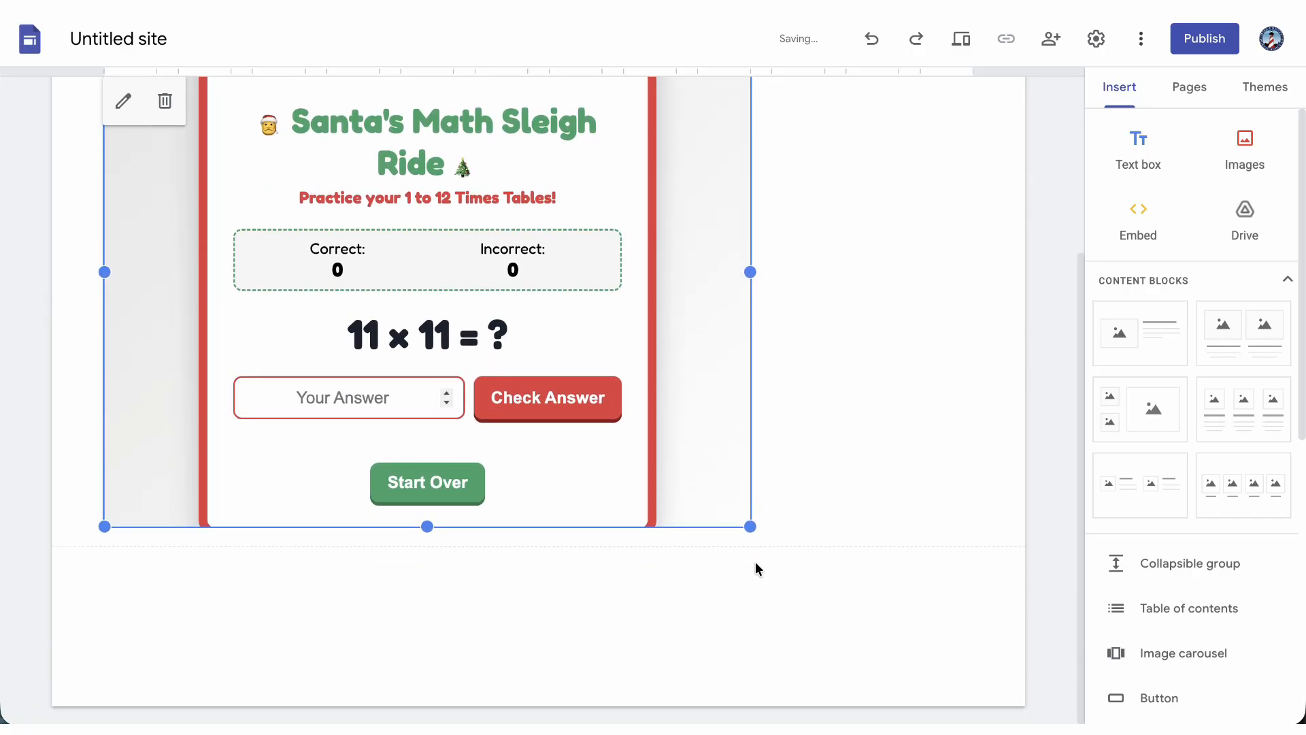
{"action": "left_click_drag", "start_coordinate": [750, 526], "coordinate": [771, 587]}
{"action": "scroll", "coordinate": [773, 472], "scroll_direction": "up", "scroll_amount": 4}
{"action": "scroll", "coordinate": [773, 473], "scroll_direction": "down", "scroll_amount": 2}
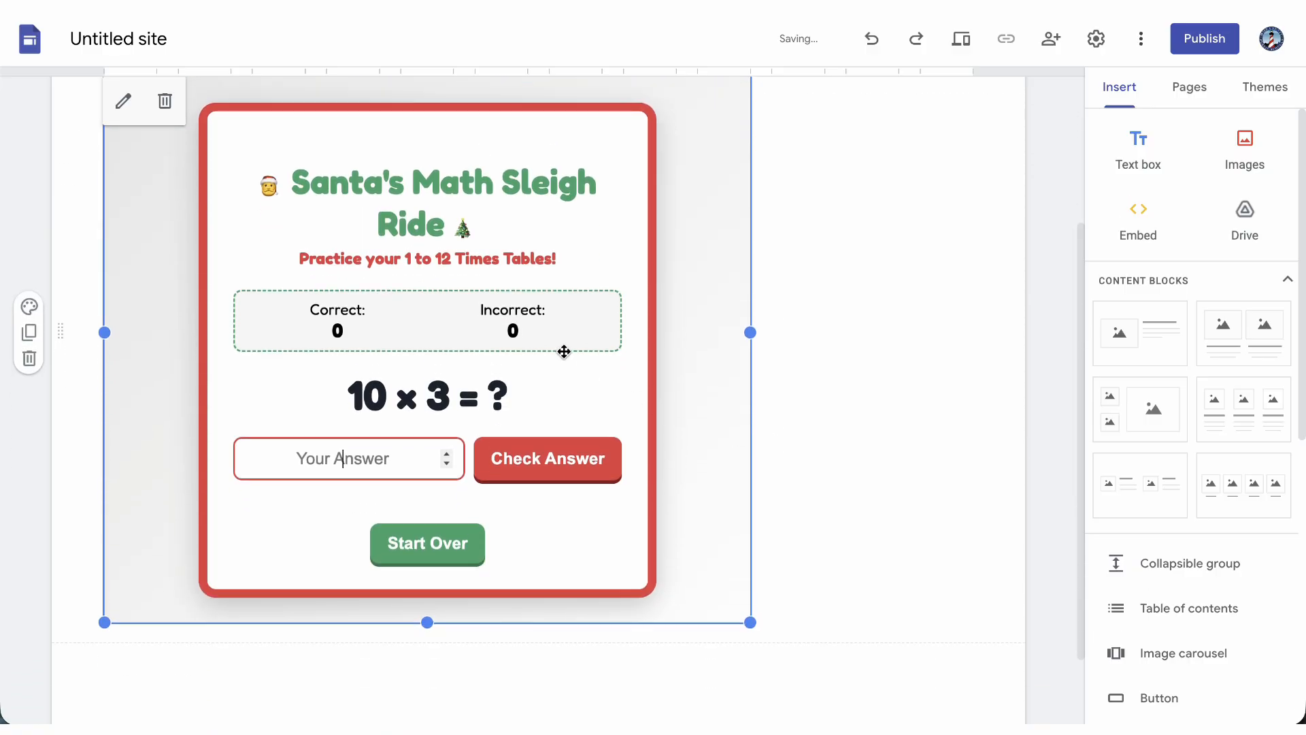
Step: Center the embedded game horizontally beneath the Santa's Math Game title
{"action": "left_click_drag", "start_coordinate": [564, 351], "coordinate": [593, 342]}
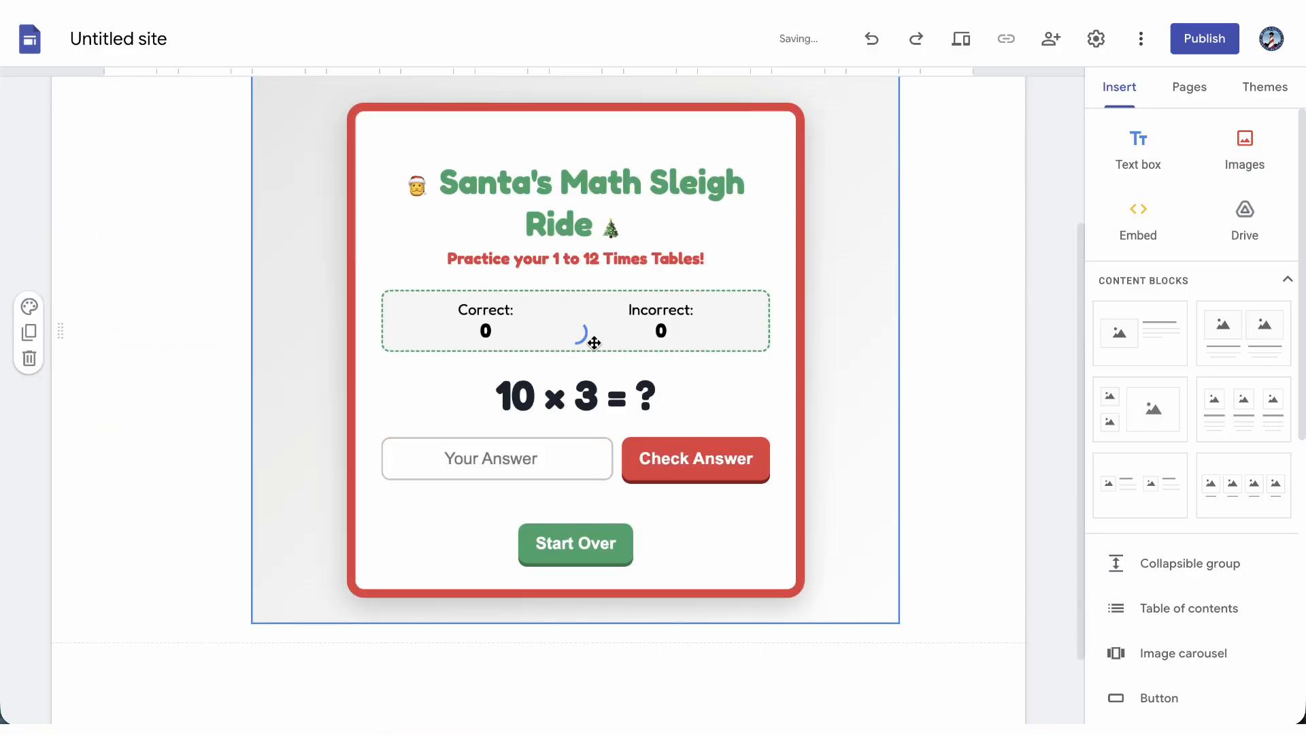
{"action": "scroll", "coordinate": [595, 327], "scroll_direction": "up", "scroll_amount": 3}
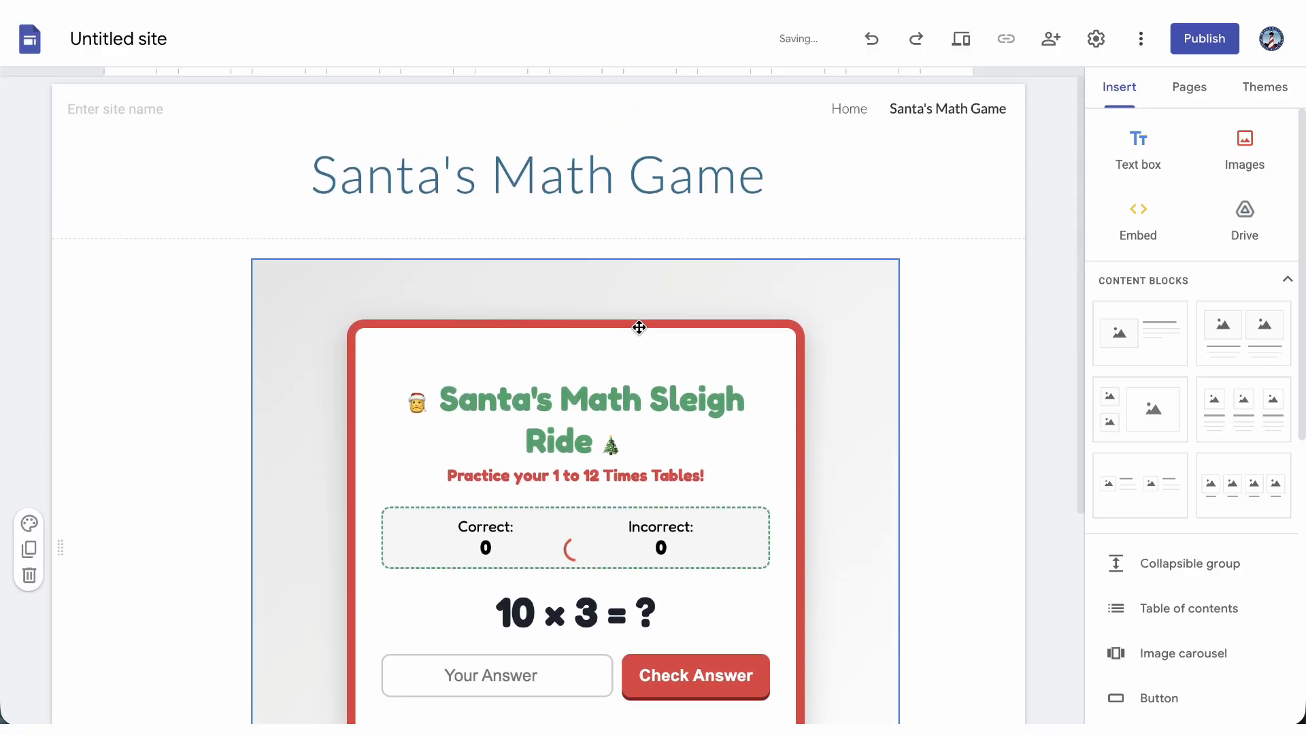
{"action": "left_click_drag", "start_coordinate": [621, 350], "coordinate": [501, 340]}
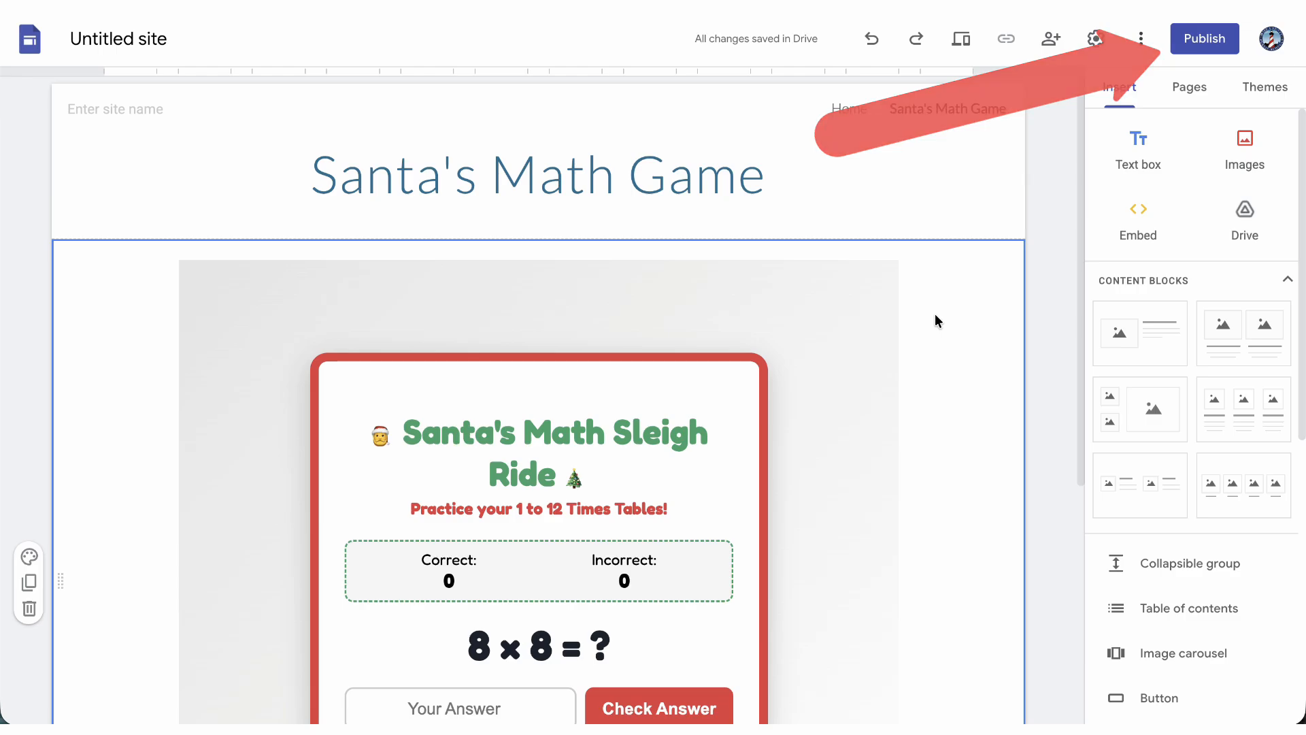
Step: Publish the site at the web address "teachermathpage" with Public viewing access and a request that public search engines not display it
{"action": "left_click", "coordinate": [1201, 47]}
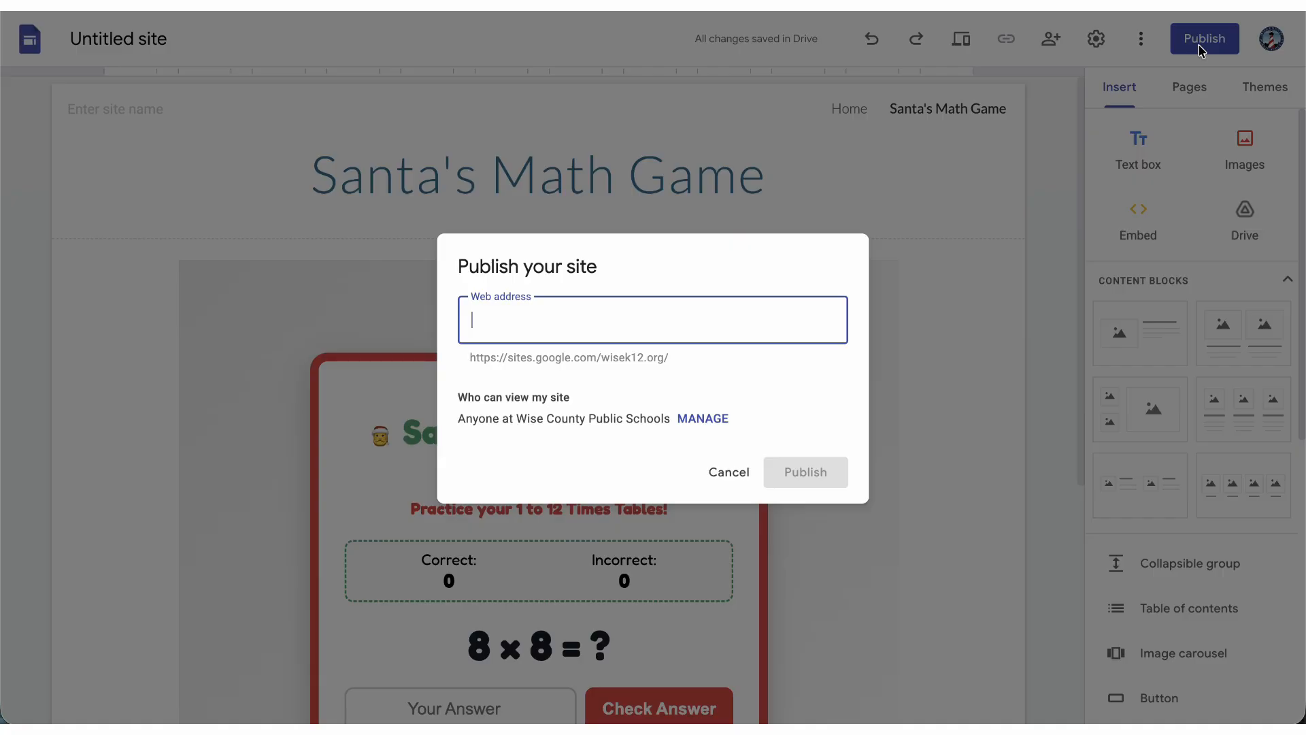
{"action": "type", "text": "teachermathpage"}
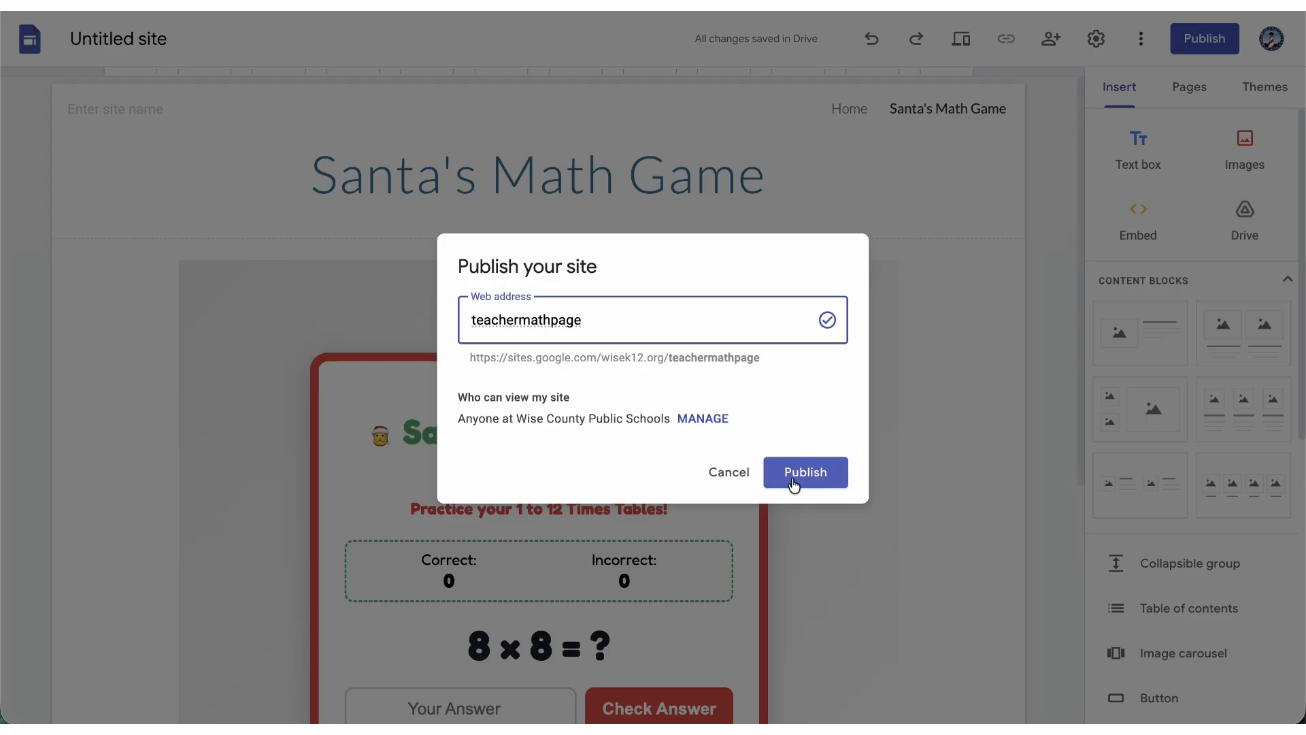
{"action": "left_click", "coordinate": [700, 419]}
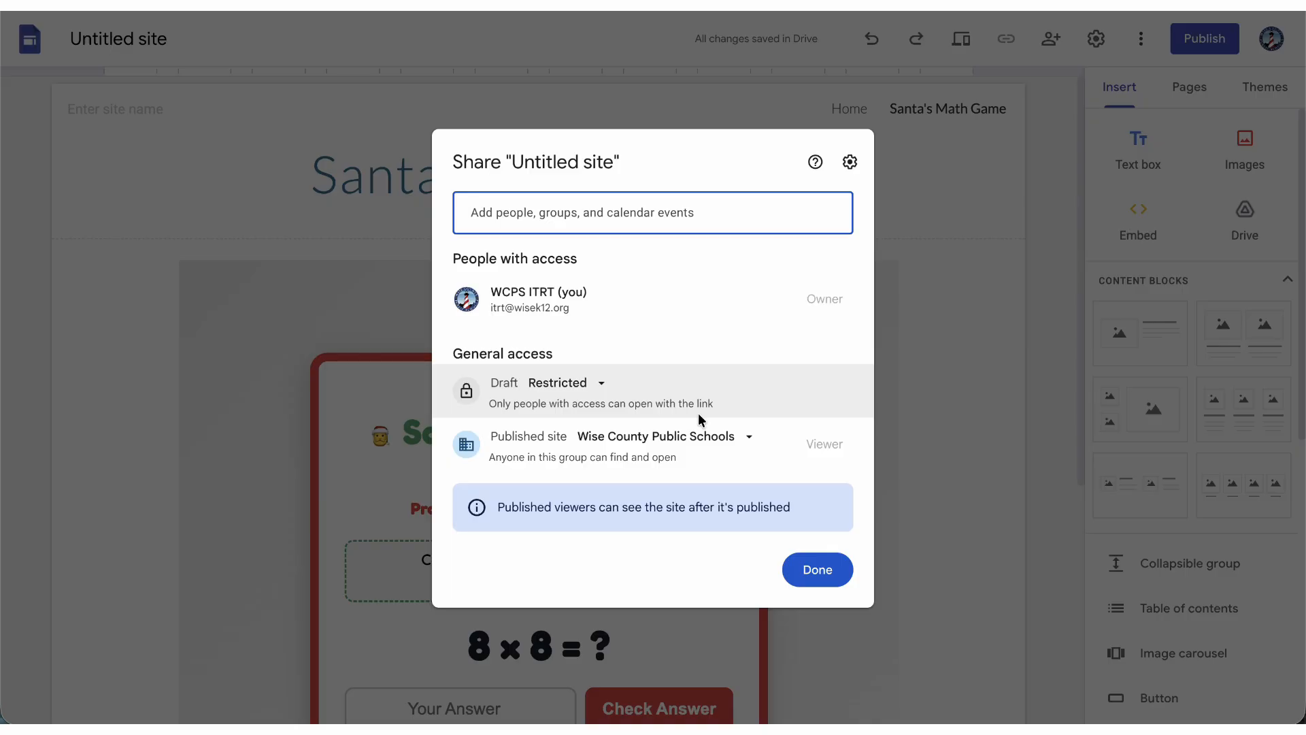
{"action": "left_click", "coordinate": [712, 445]}
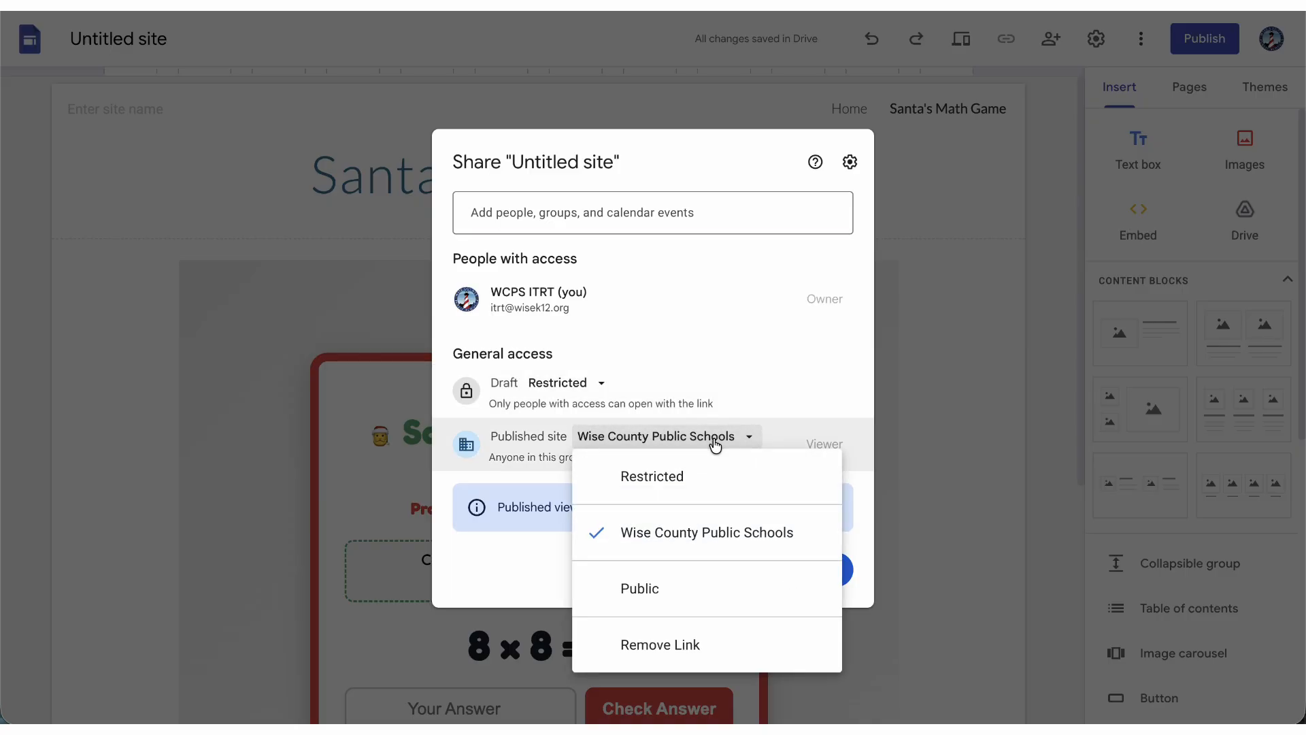
{"action": "left_click", "coordinate": [683, 605]}
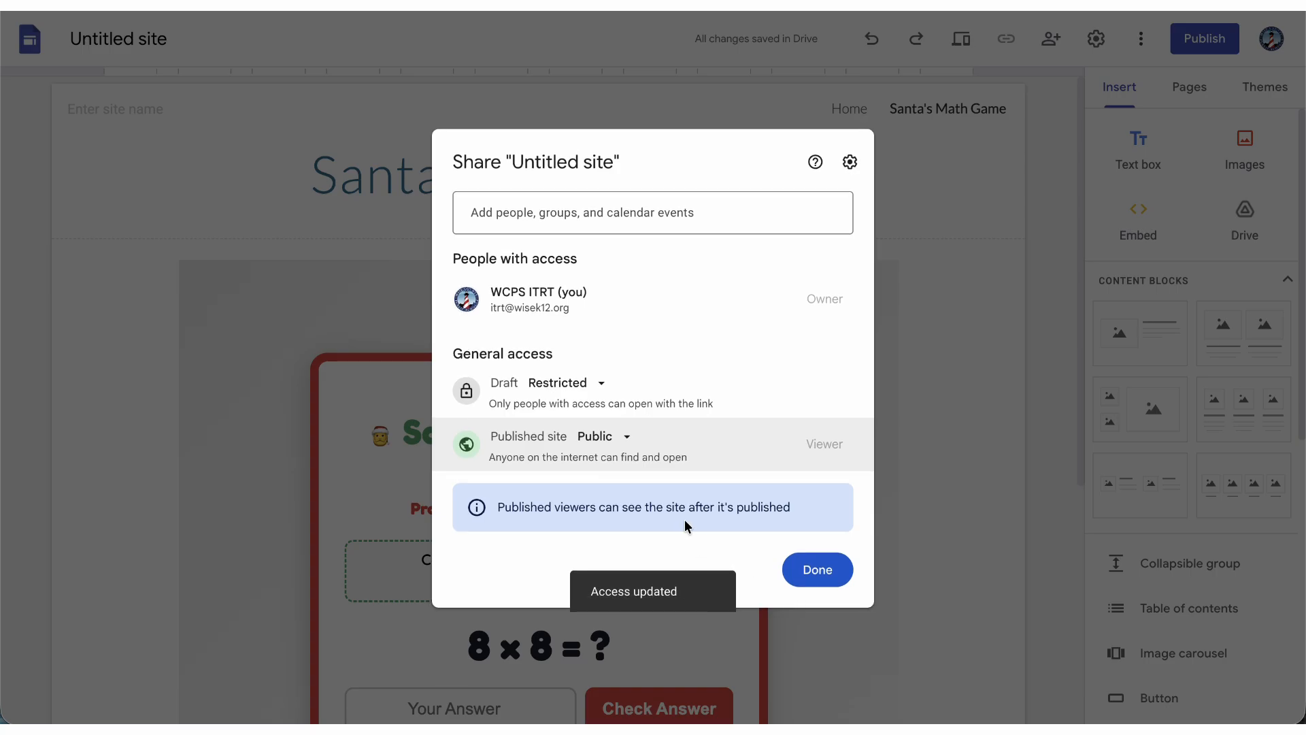
{"action": "left_click", "coordinate": [818, 569]}
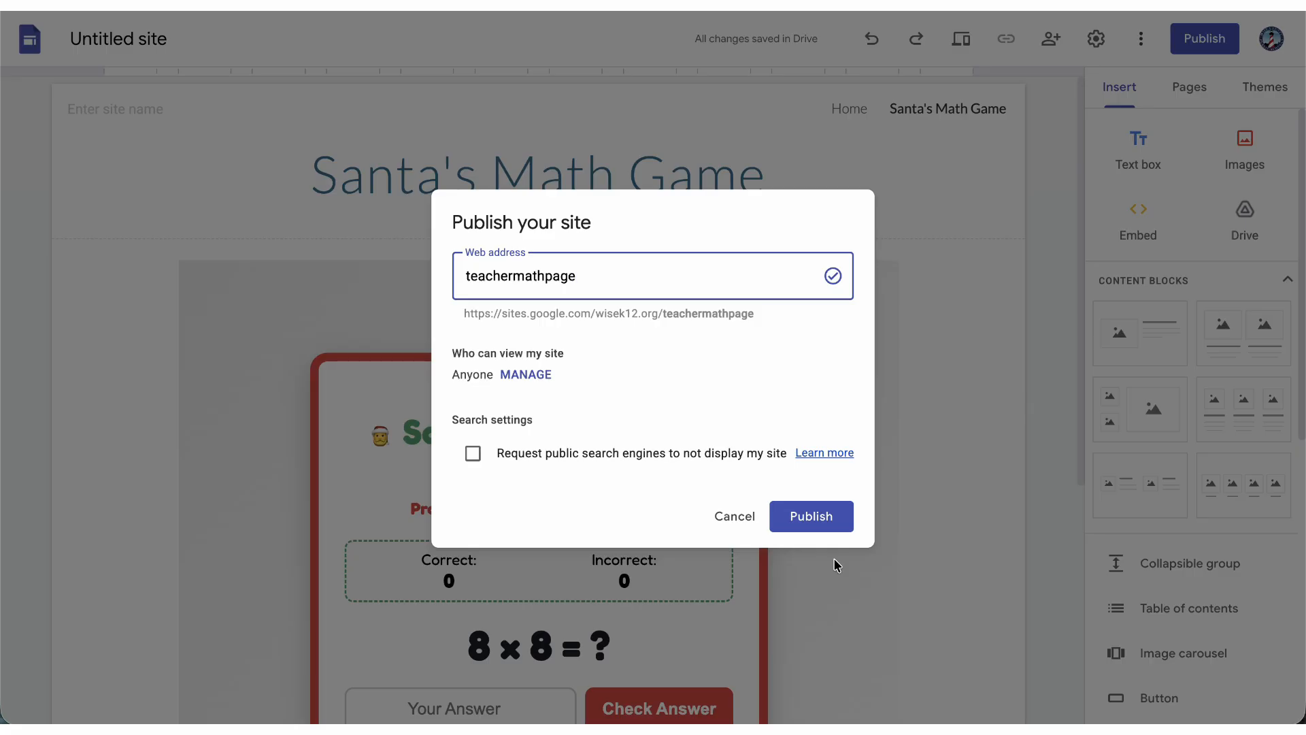
{"action": "left_click", "coordinate": [472, 455]}
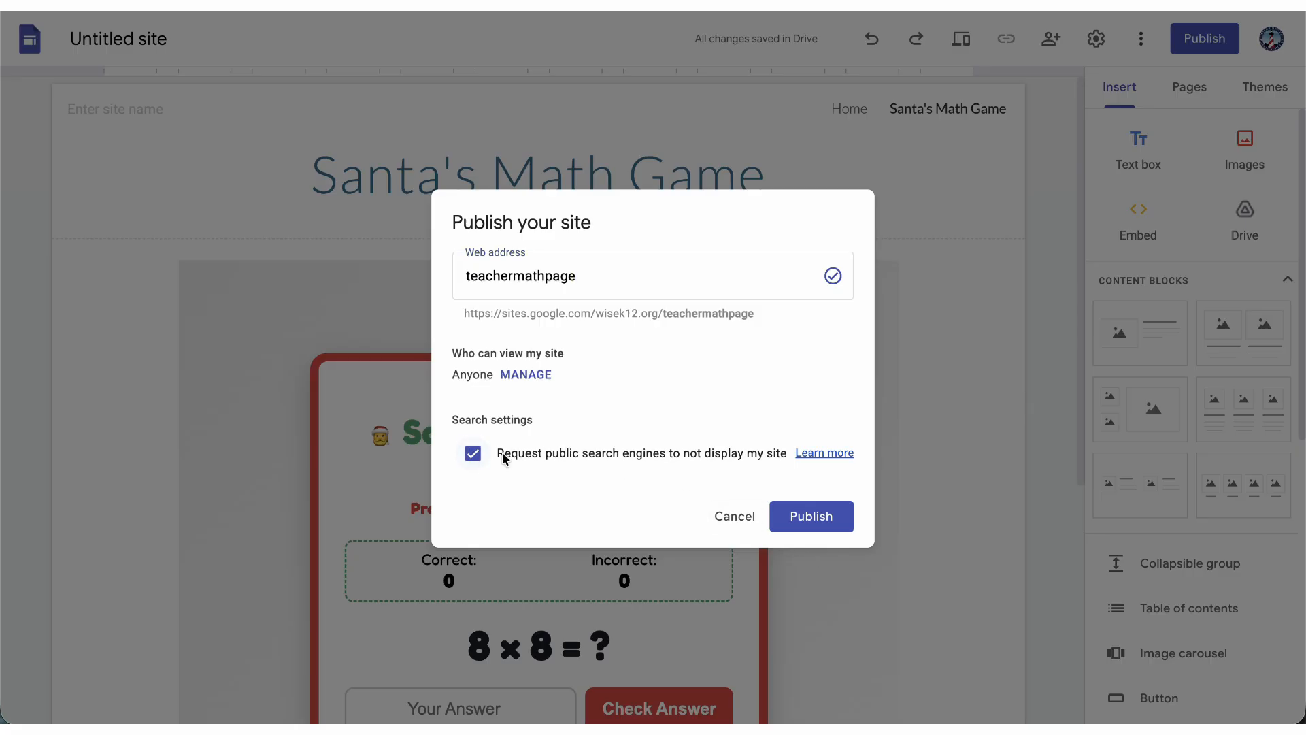
{"action": "left_click", "coordinate": [818, 517]}
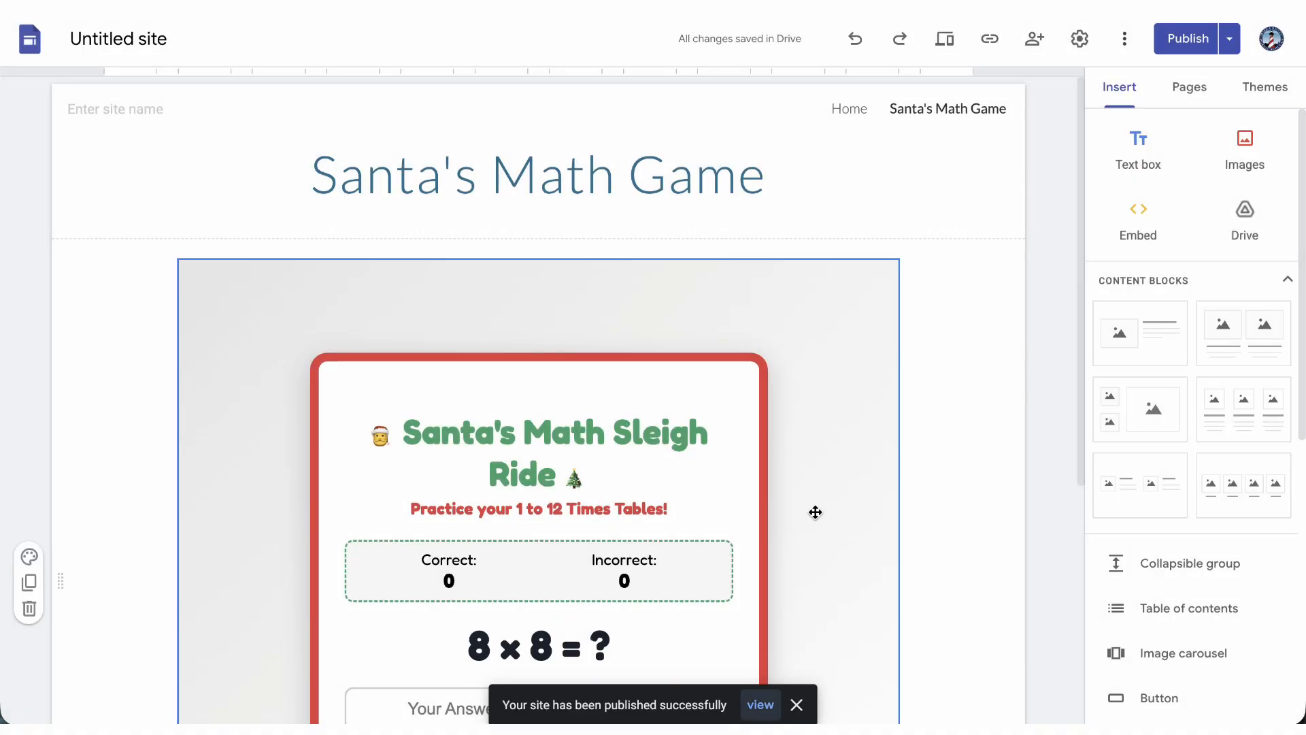
Step: Open the published site's Santa's Math Game page and submit 40 as the answer to 5 × 8
{"action": "left_click", "coordinate": [991, 41]}
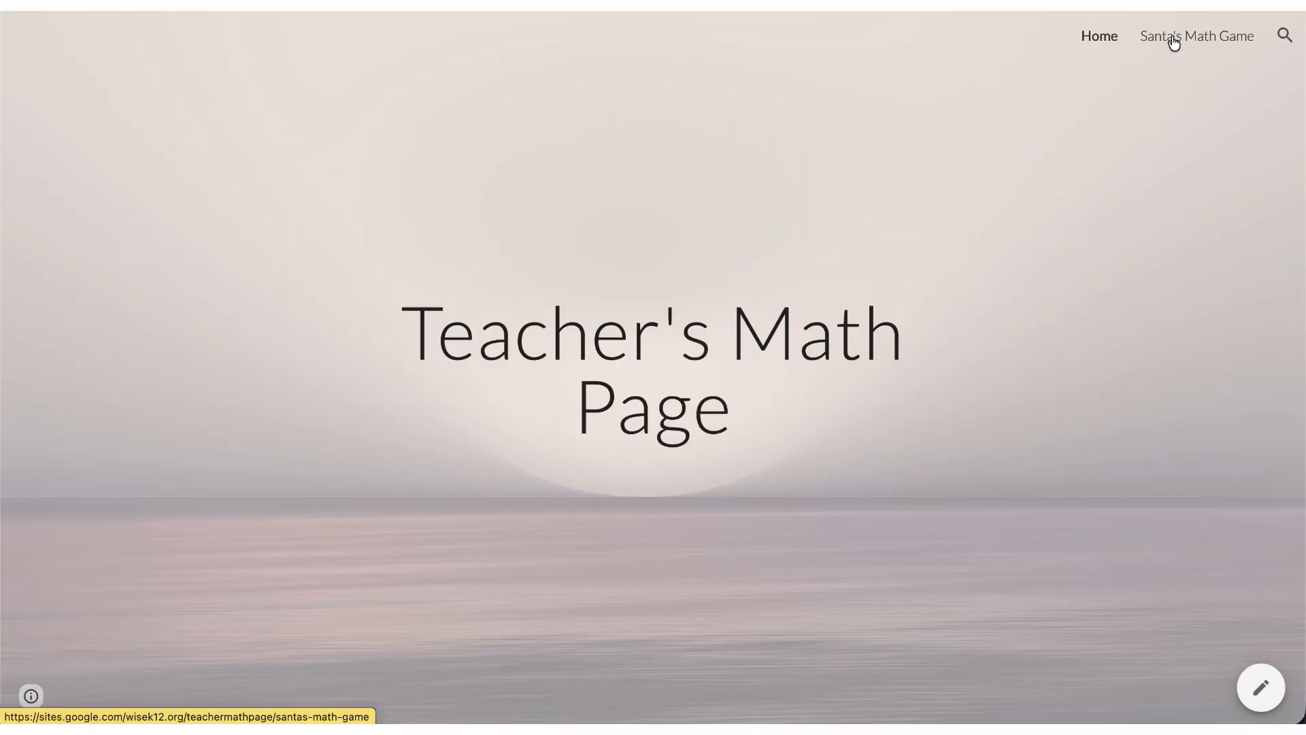
{"action": "left_click", "coordinate": [1172, 38]}
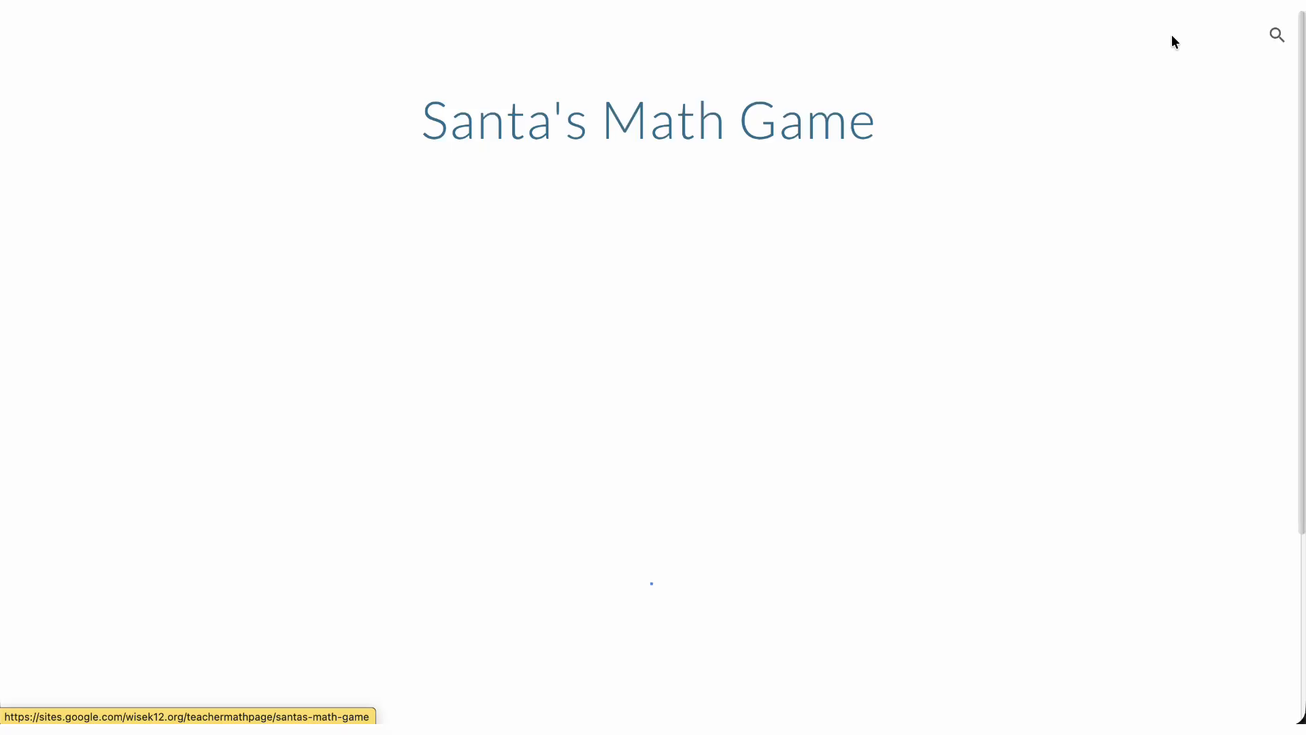
{"action": "scroll", "coordinate": [842, 396], "scroll_direction": "down", "scroll_amount": 1}
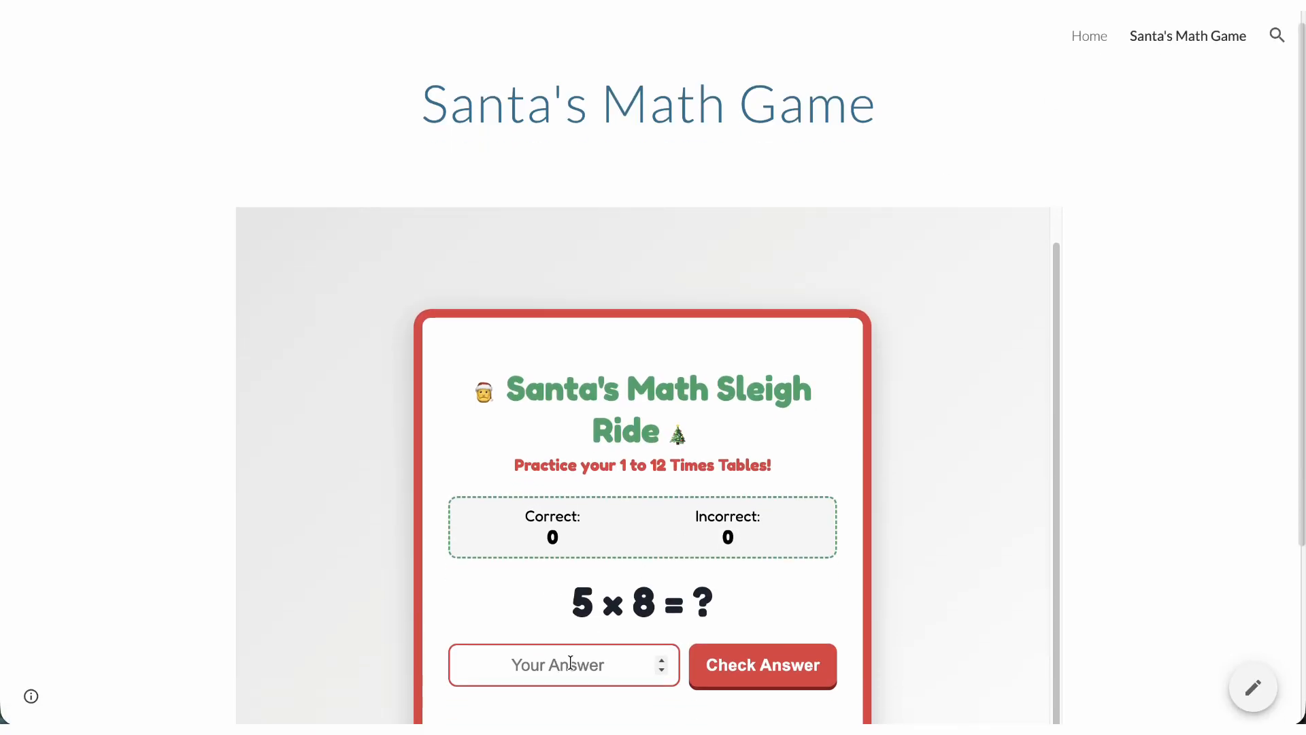
{"action": "type", "text": "40"}
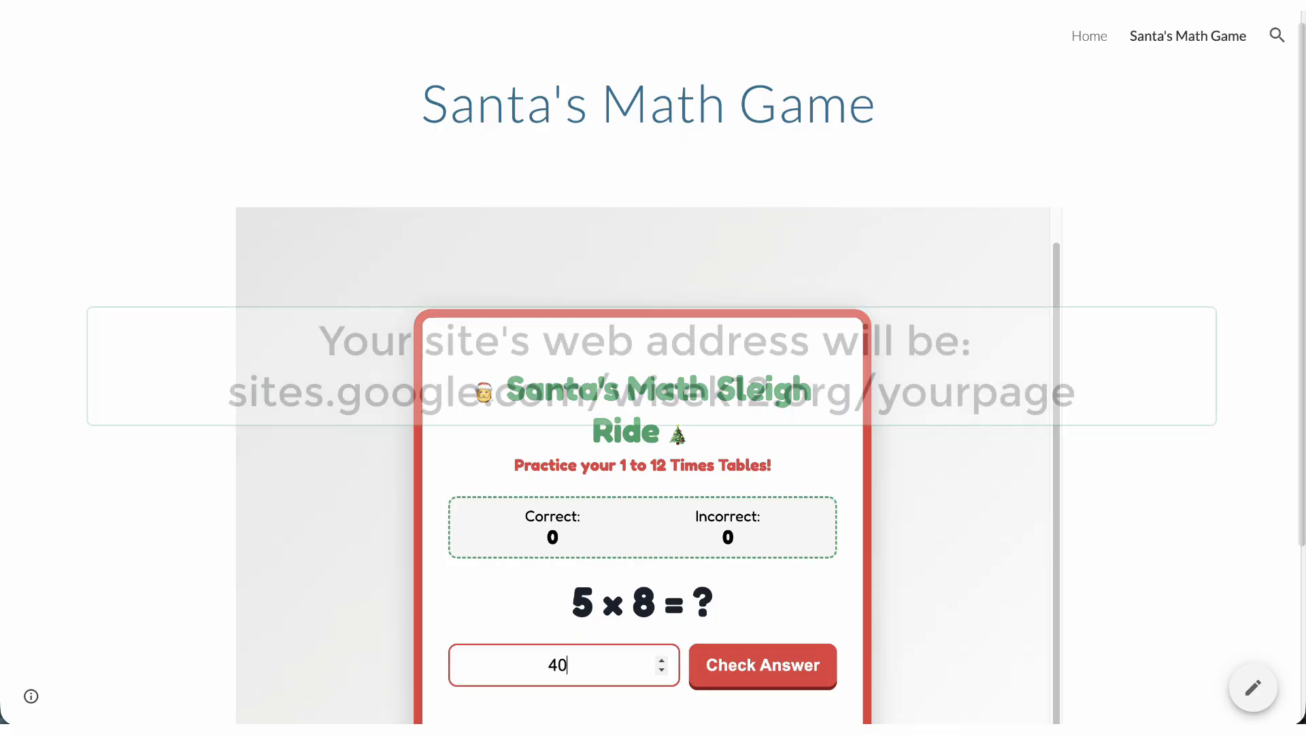
{"action": "left_click", "coordinate": [751, 669]}
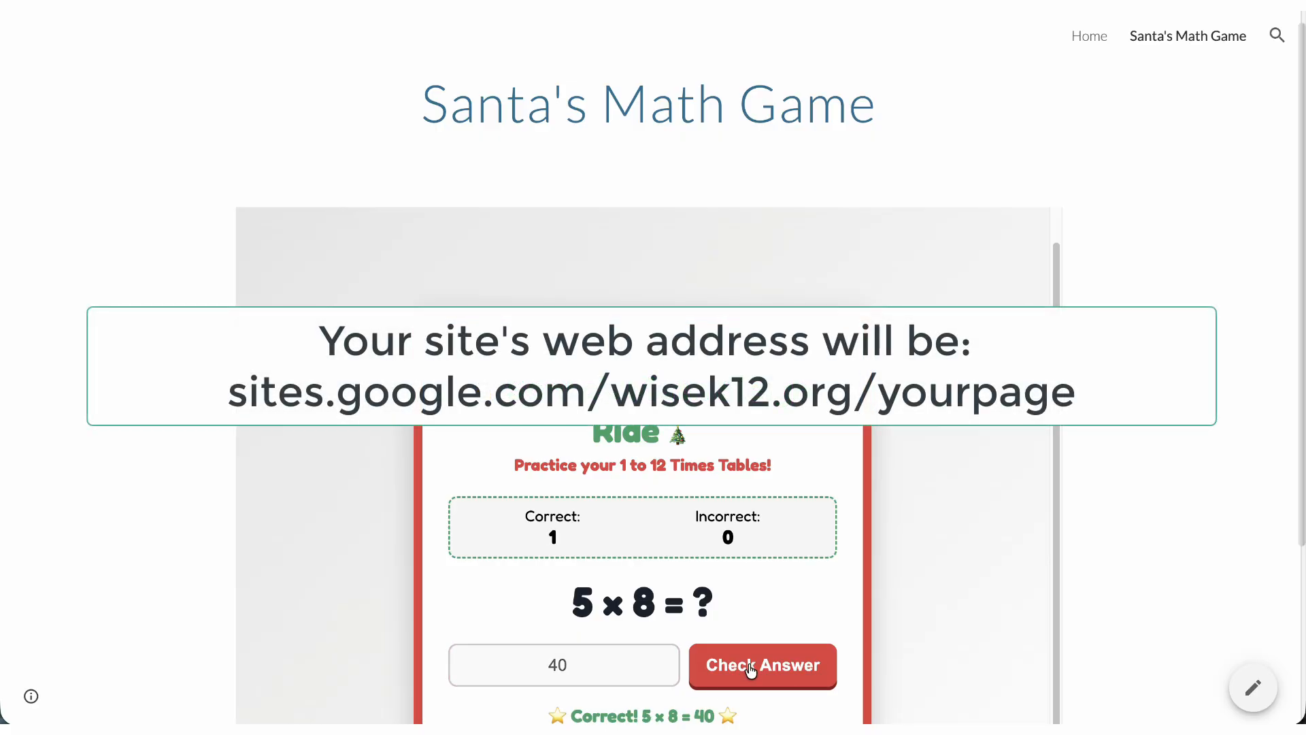
Step: Reload the published game page and submit 36 as the answer to 6 × 6
{"action": "key", "text": "super+r"}
{"action": "scroll", "coordinate": [749, 667], "scroll_direction": "down", "scroll_amount": 1}
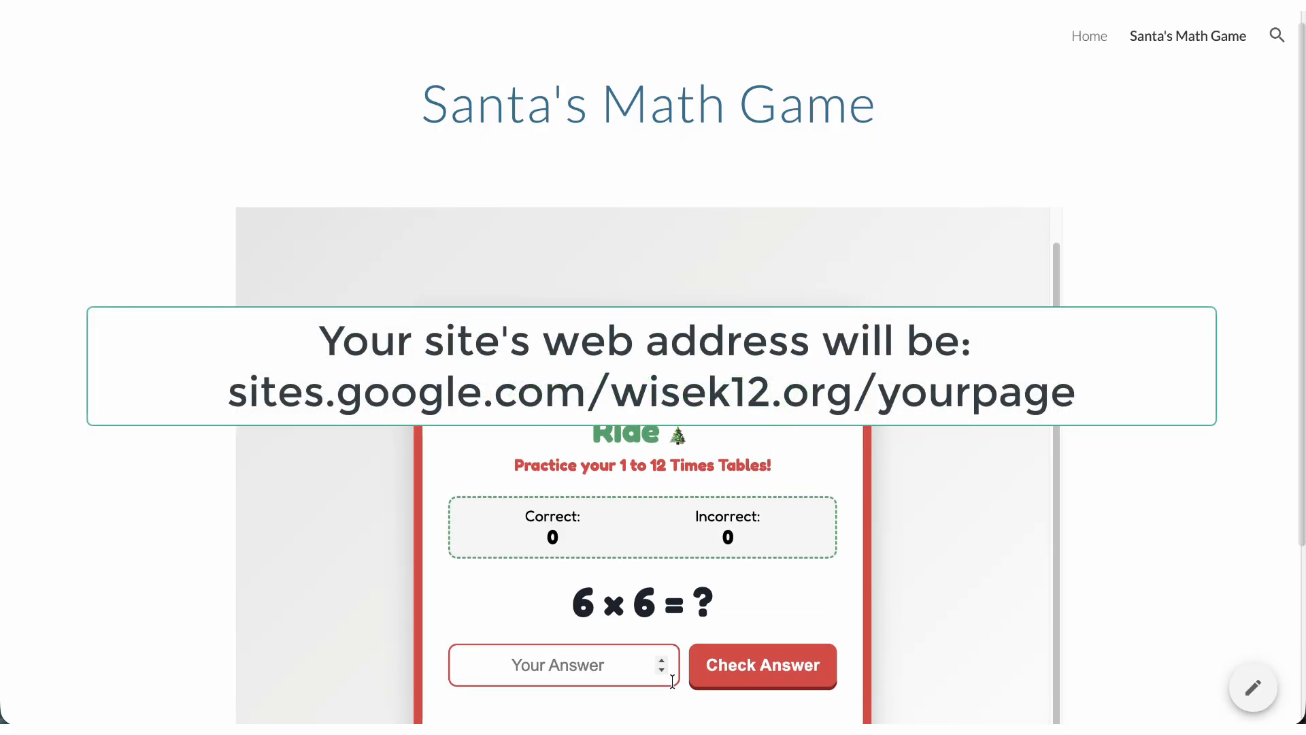
{"action": "scroll", "coordinate": [647, 508], "scroll_direction": "down", "scroll_amount": 4}
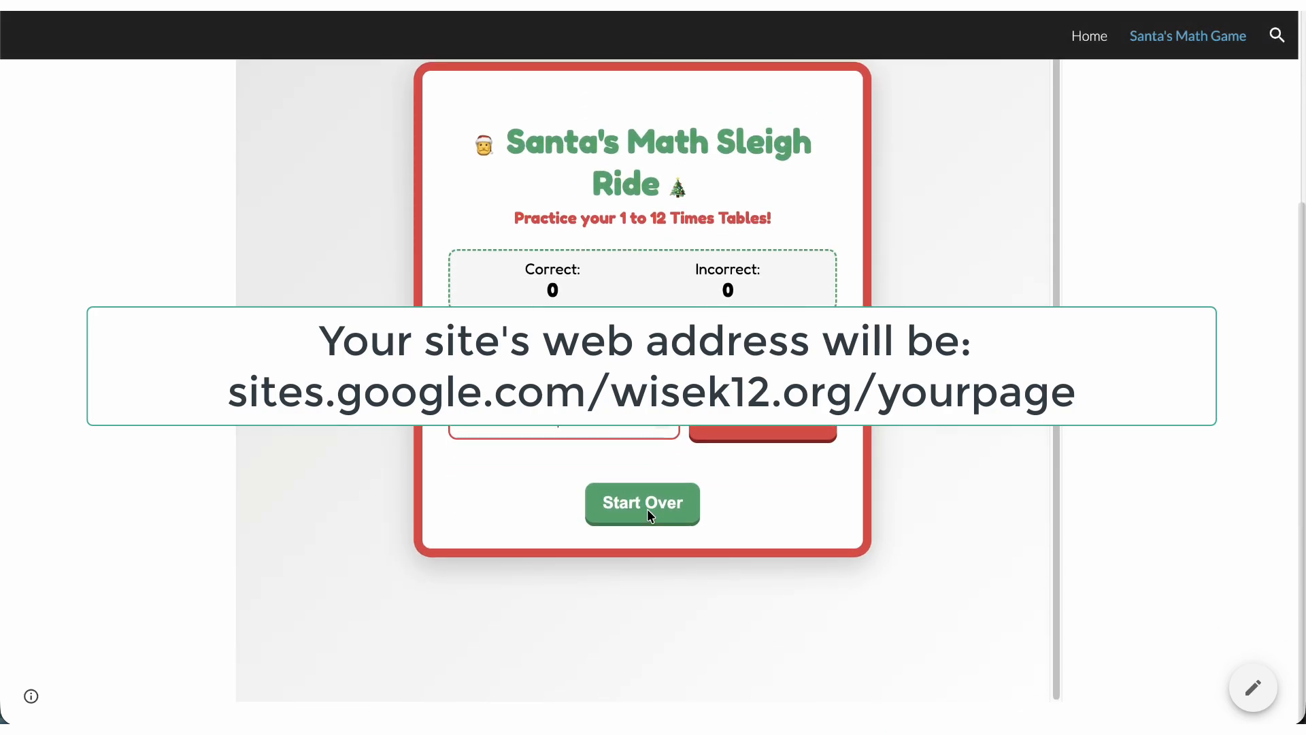
{"action": "type", "text": "36"}
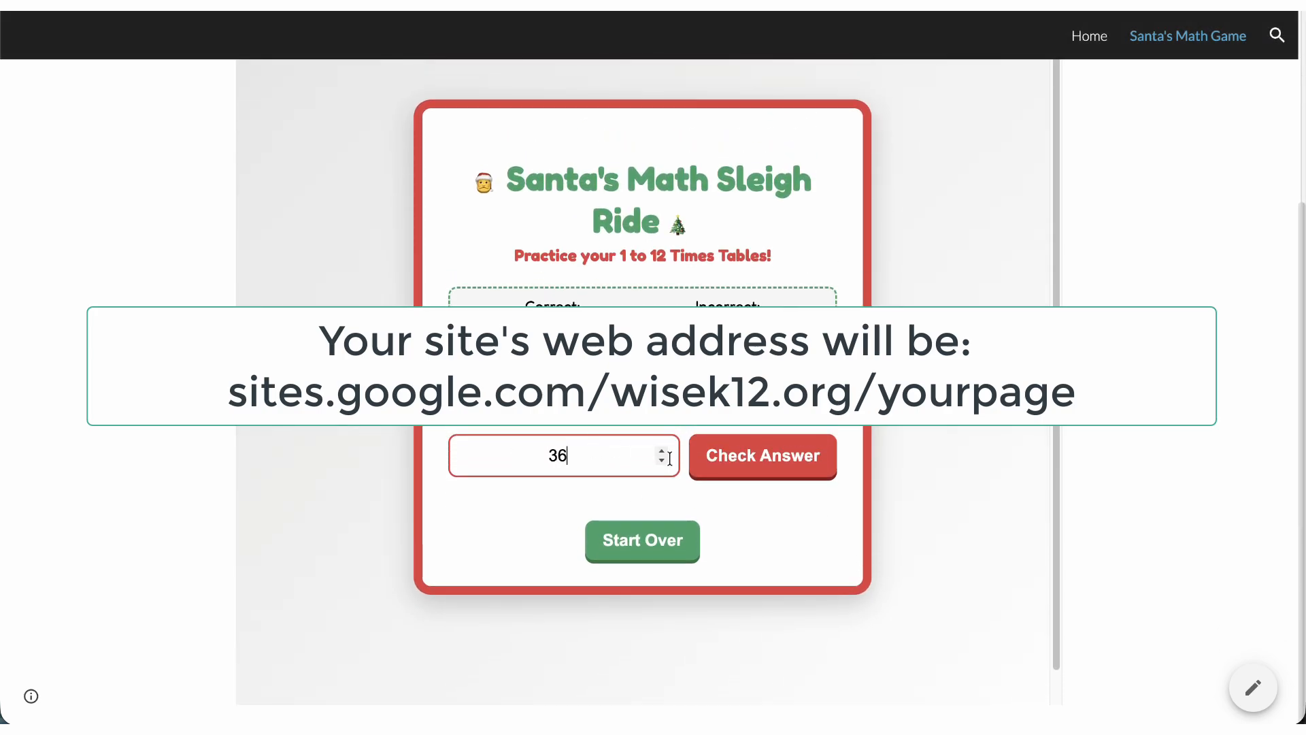
{"action": "left_click", "coordinate": [785, 465]}
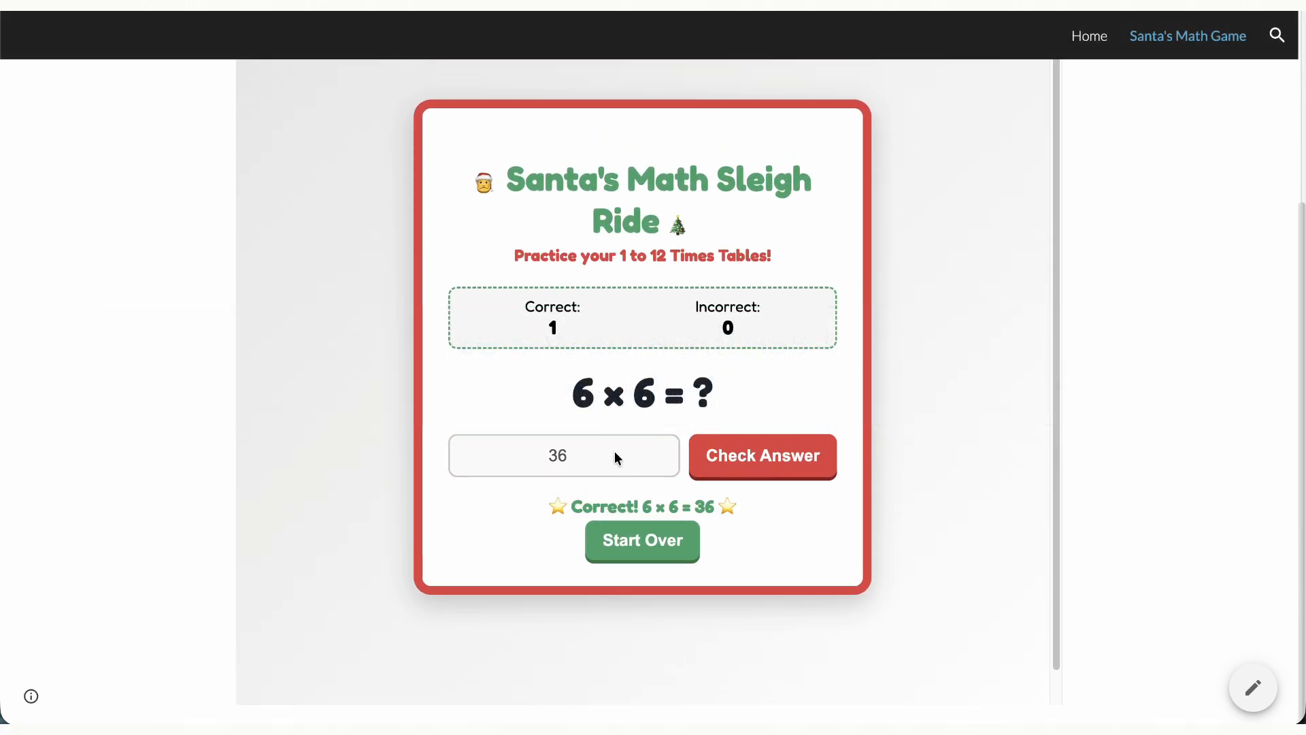